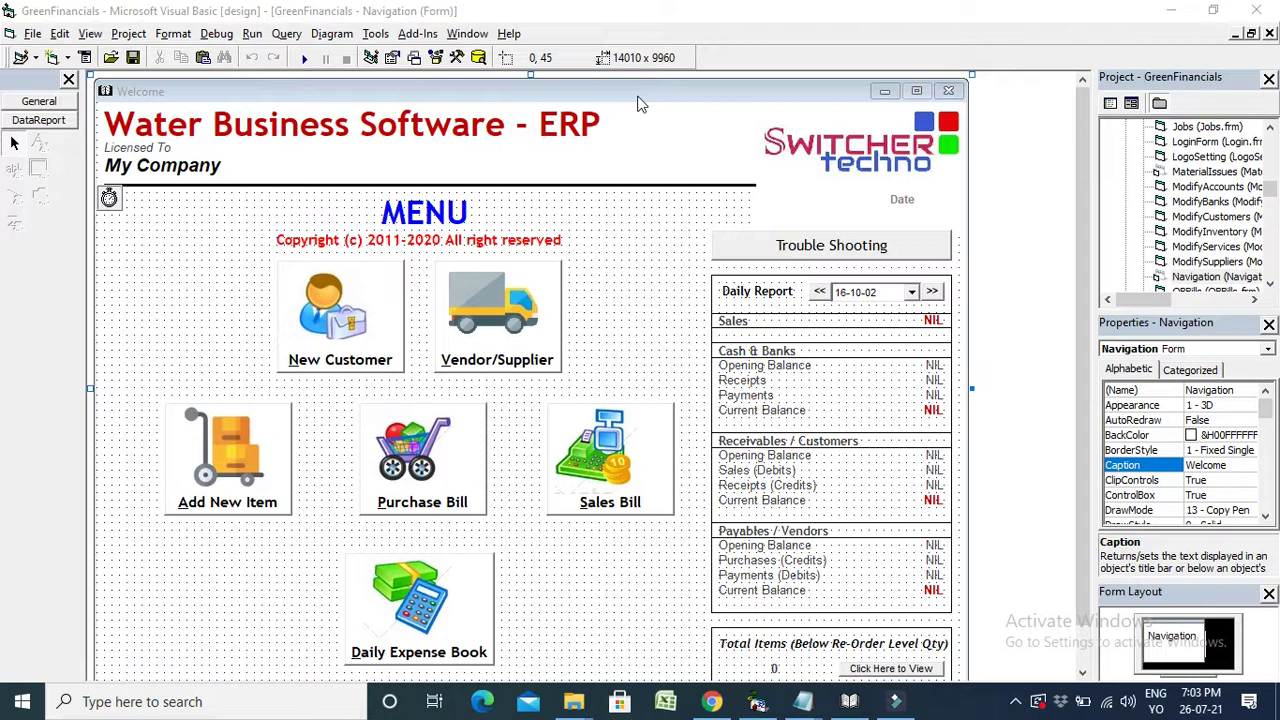
Step: Run the project and log in as Administrator with the account password for company BC GOLD TRADERS, financial year 2017-22
{"action": "left_click", "coordinate": [304, 58]}
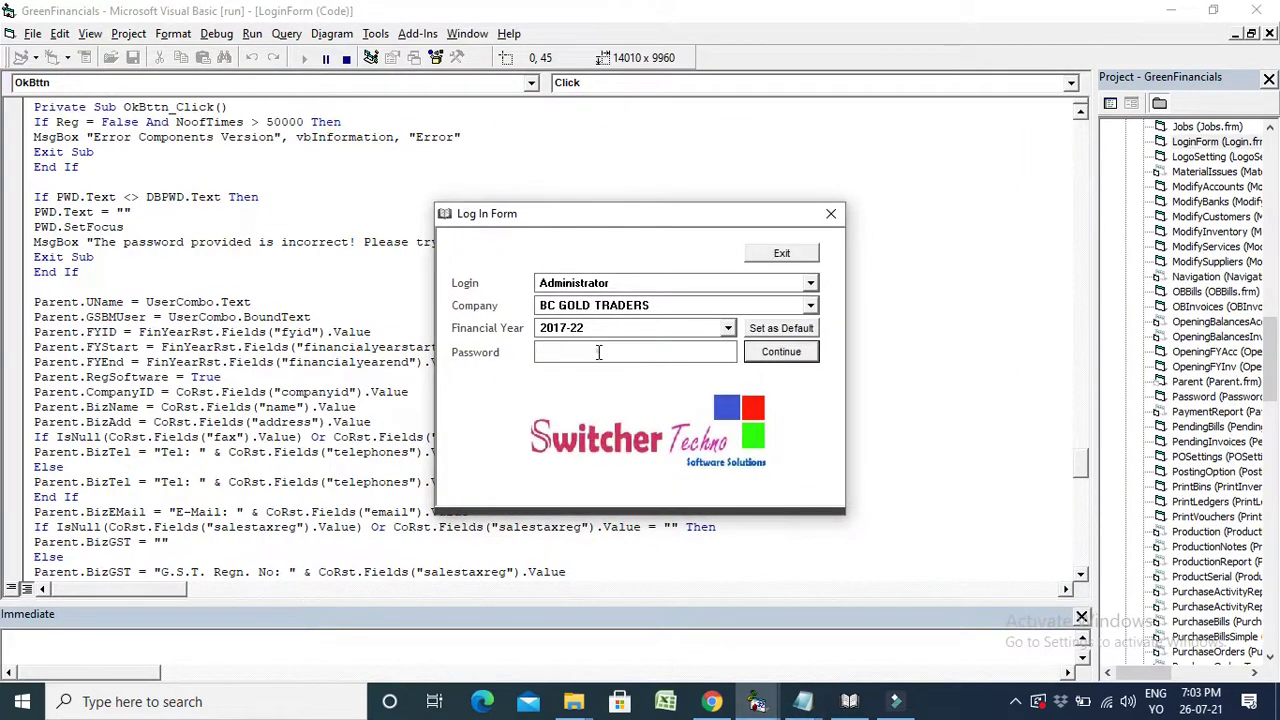
{"action": "left_click", "coordinate": [647, 285]}
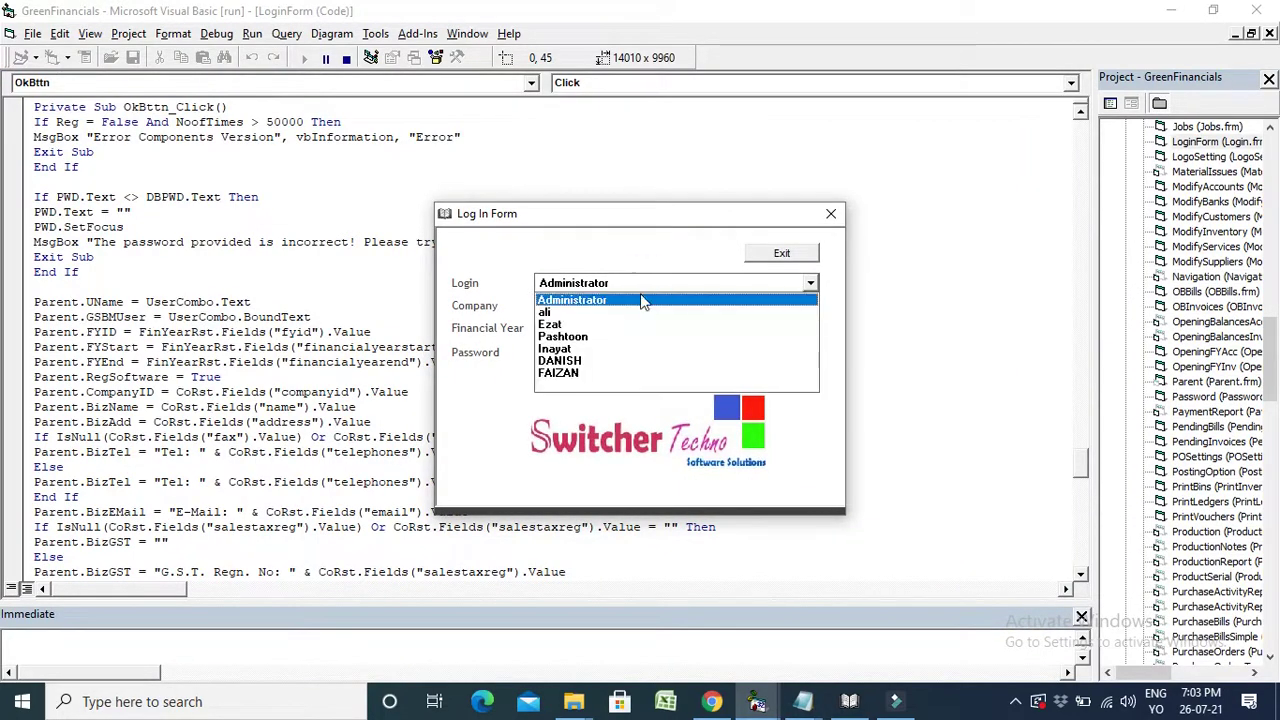
{"action": "left_click", "coordinate": [643, 300]}
{"action": "left_click", "coordinate": [636, 350]}
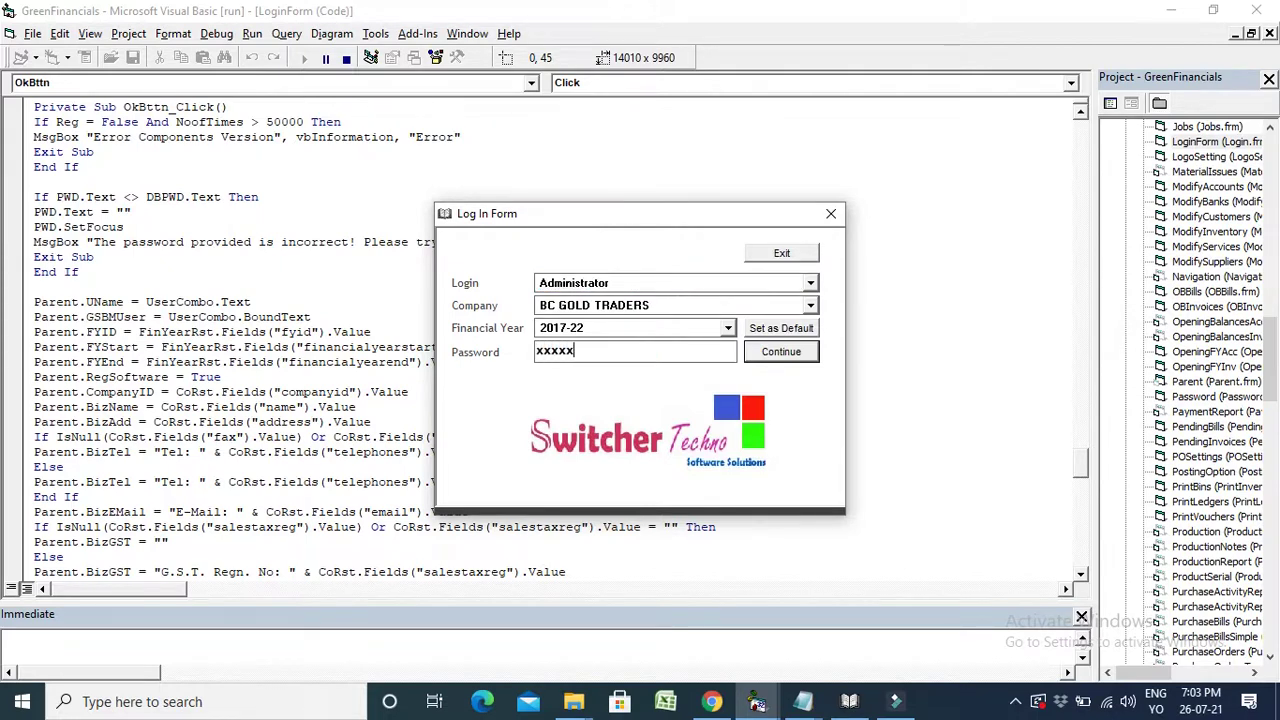
{"action": "key", "text": "Return"}
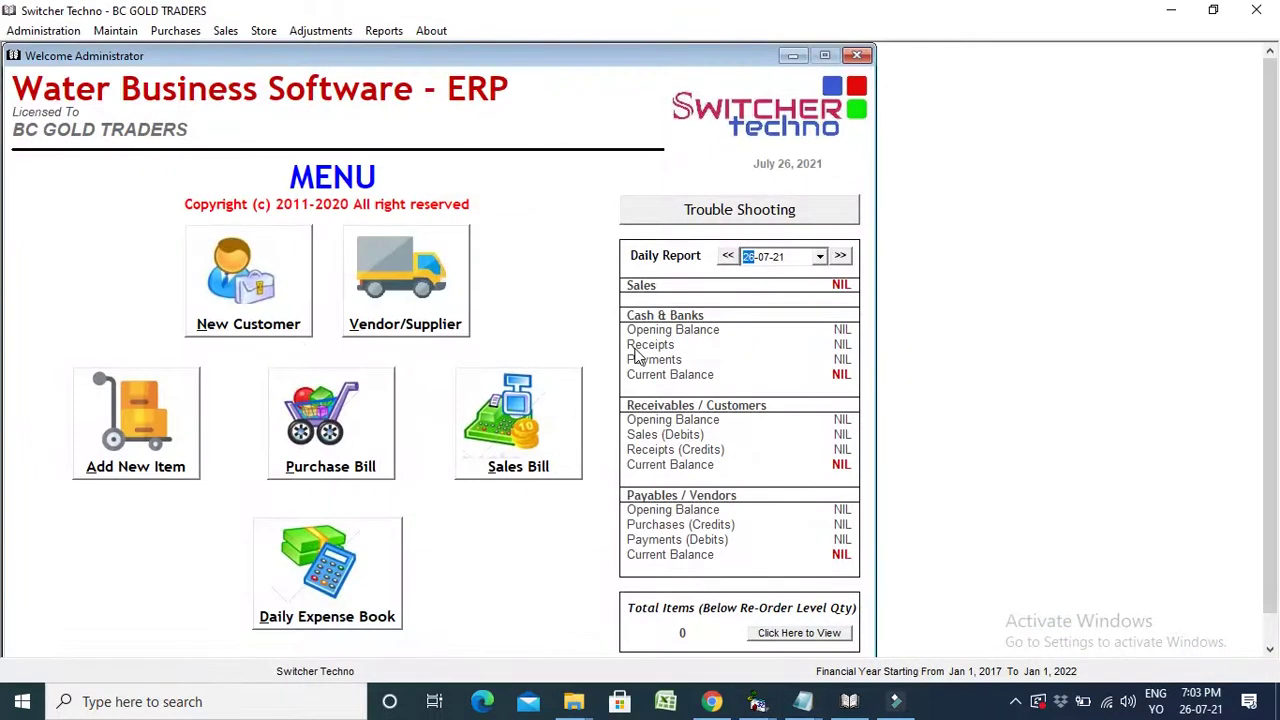
Step: Open the customer records and add and save a new customer type named Residence
{"action": "left_click", "coordinate": [293, 312]}
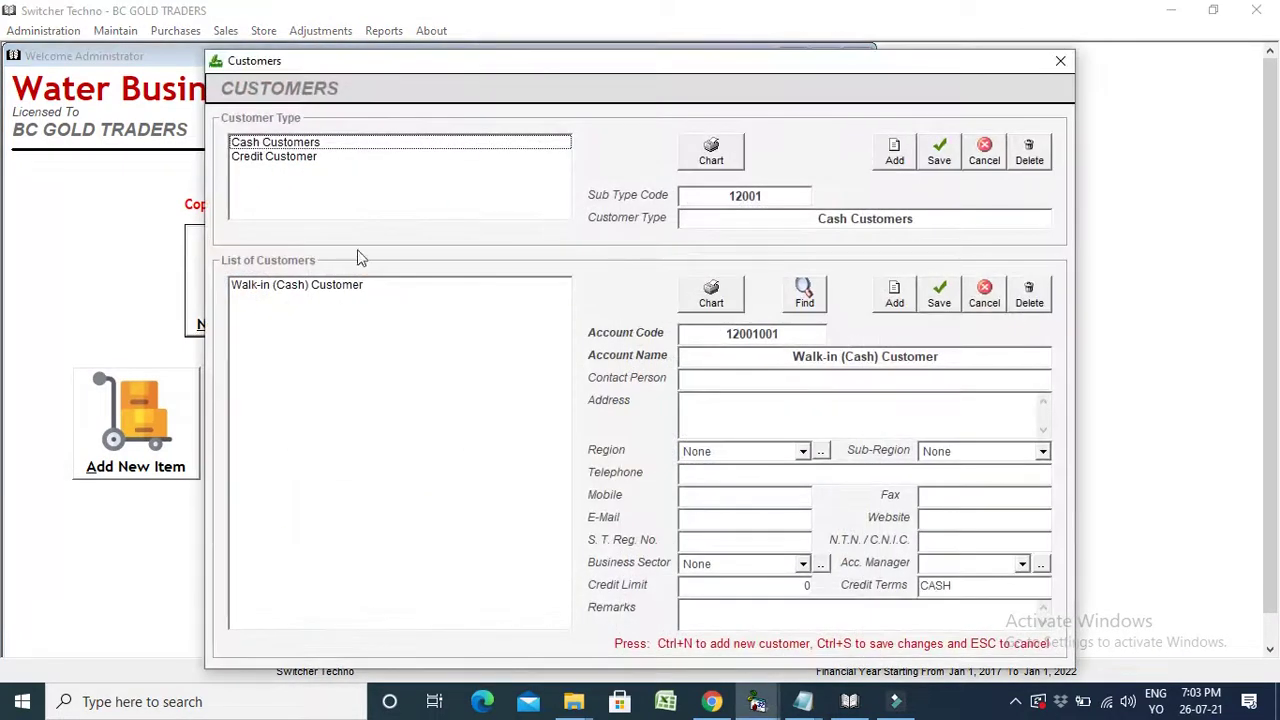
{"action": "left_click", "coordinate": [375, 157]}
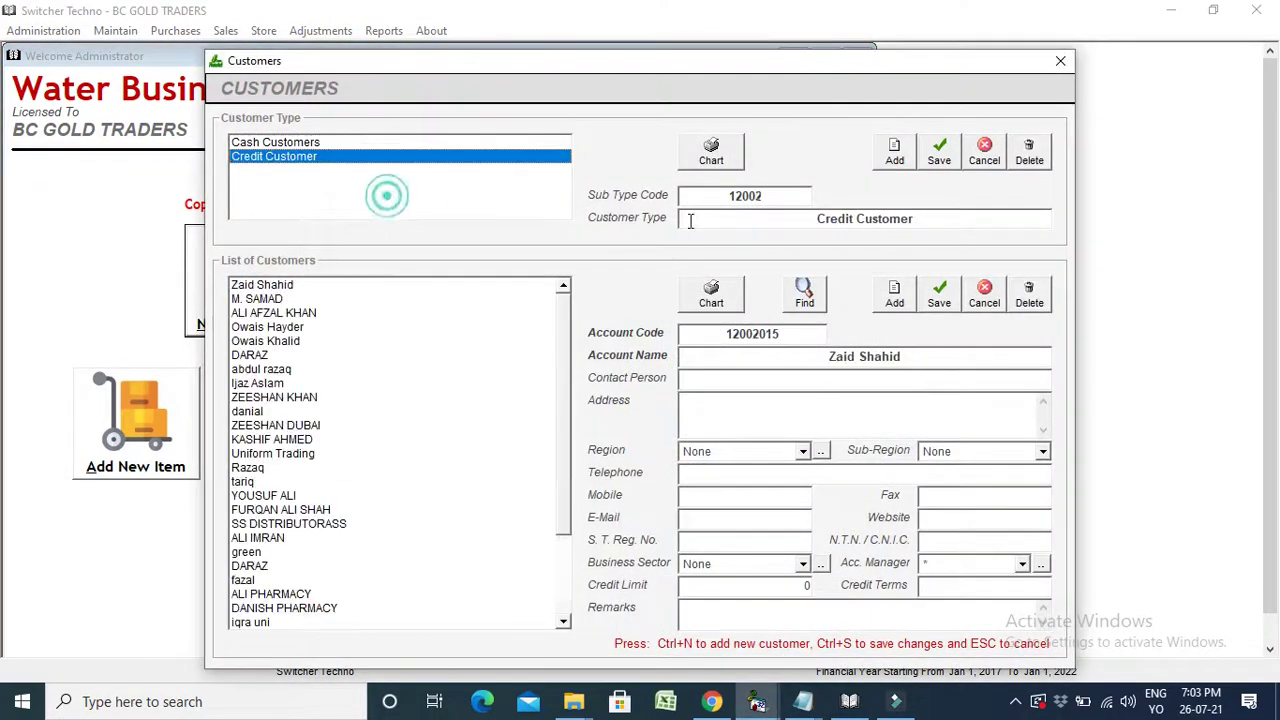
{"action": "left_click", "coordinate": [895, 160]}
{"action": "type", "text": "Residence"}
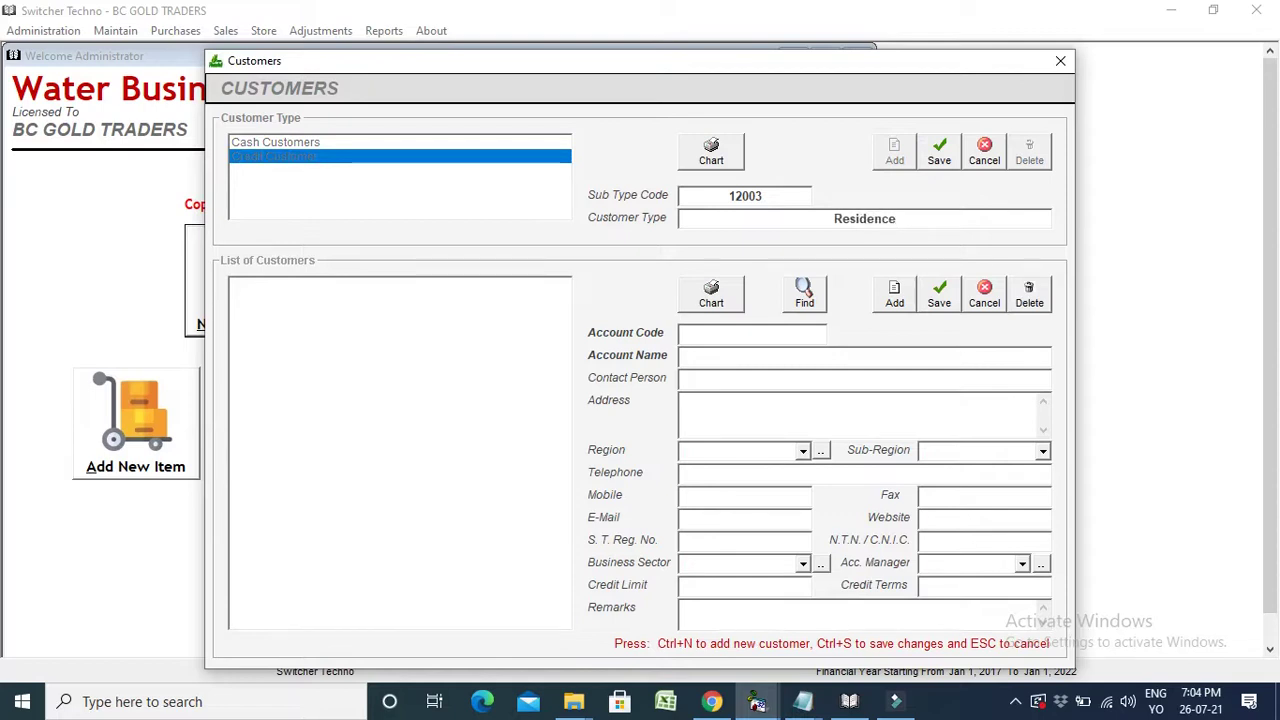
{"action": "left_click", "coordinate": [940, 150]}
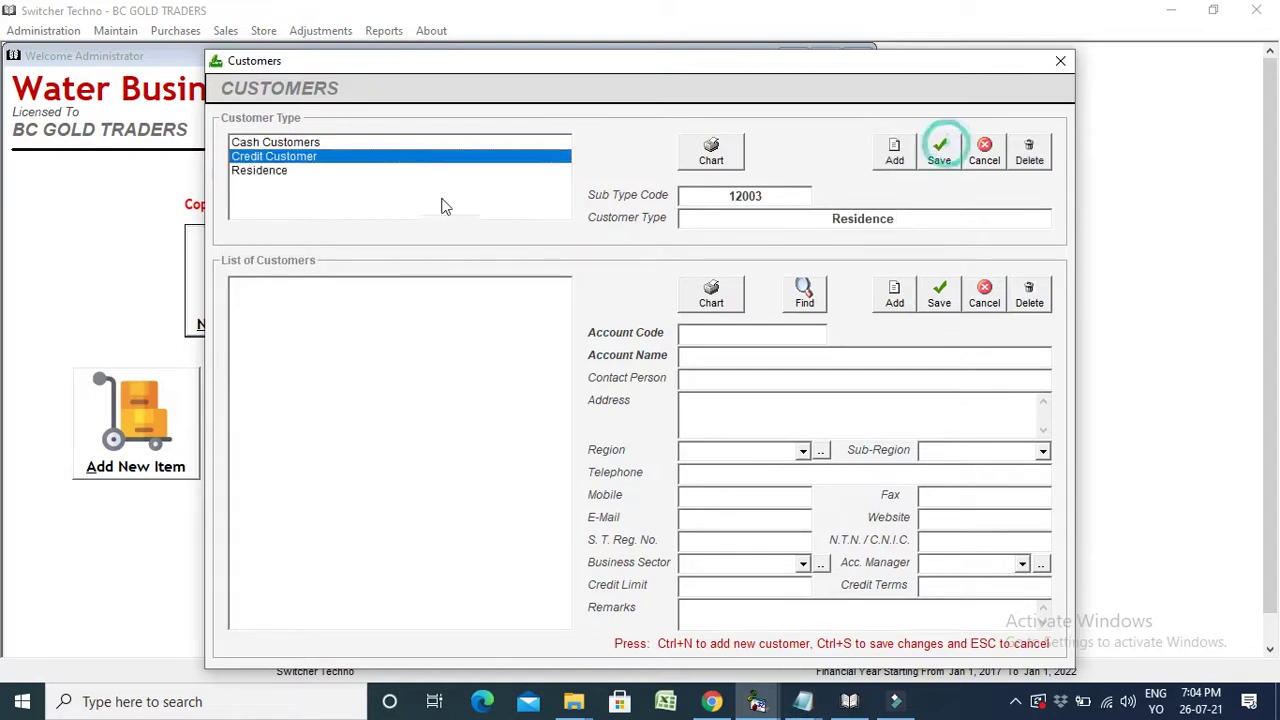
Step: Start a new customer account under the Residence type and enter the customer's name, leaving contact person and address blank
{"action": "left_click", "coordinate": [895, 295]}
{"action": "type", "text": "M"}
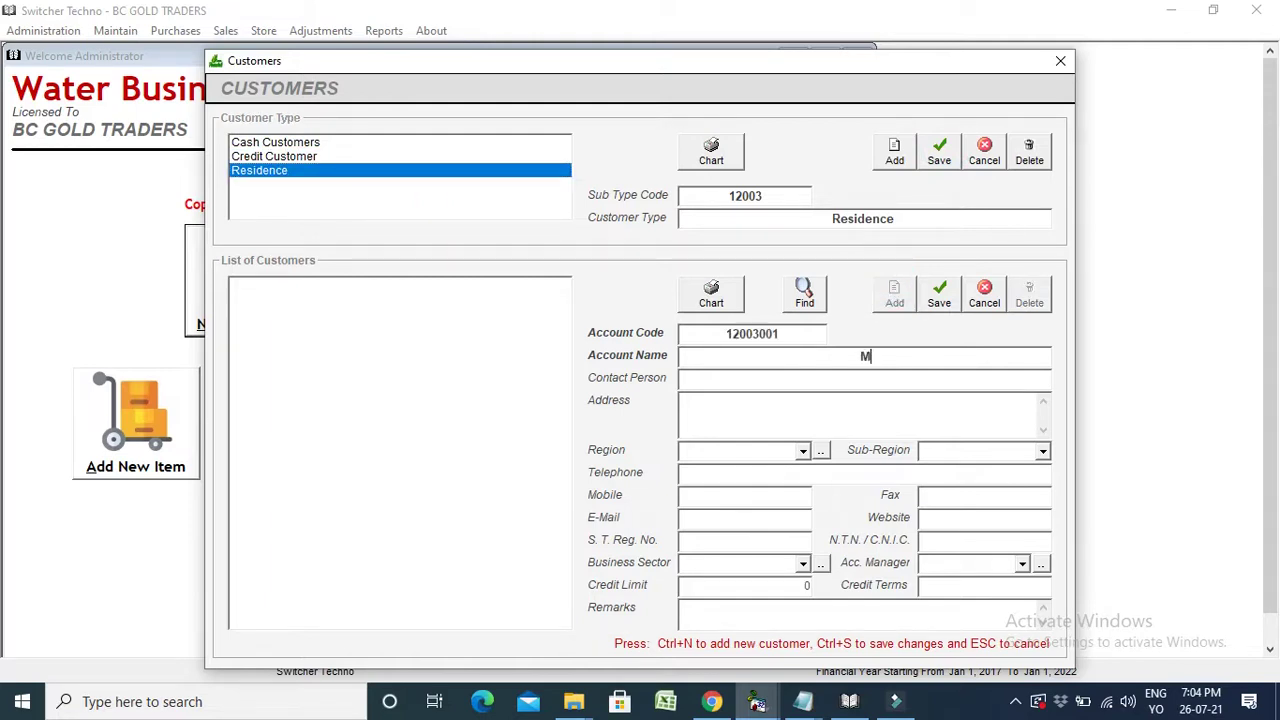
{"action": "type", "text": "rs Saima"}
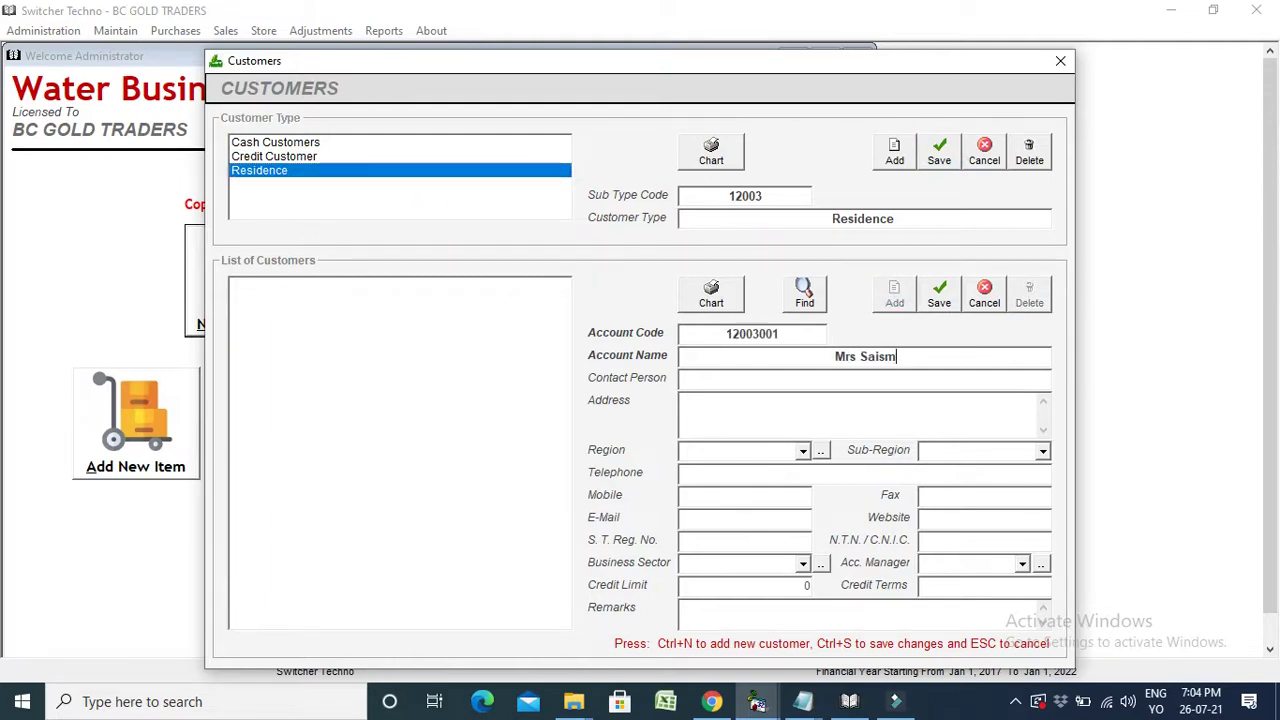
{"action": "key", "text": "Return"}
{"action": "key", "text": "Return"}
{"action": "key", "text": "Return"}
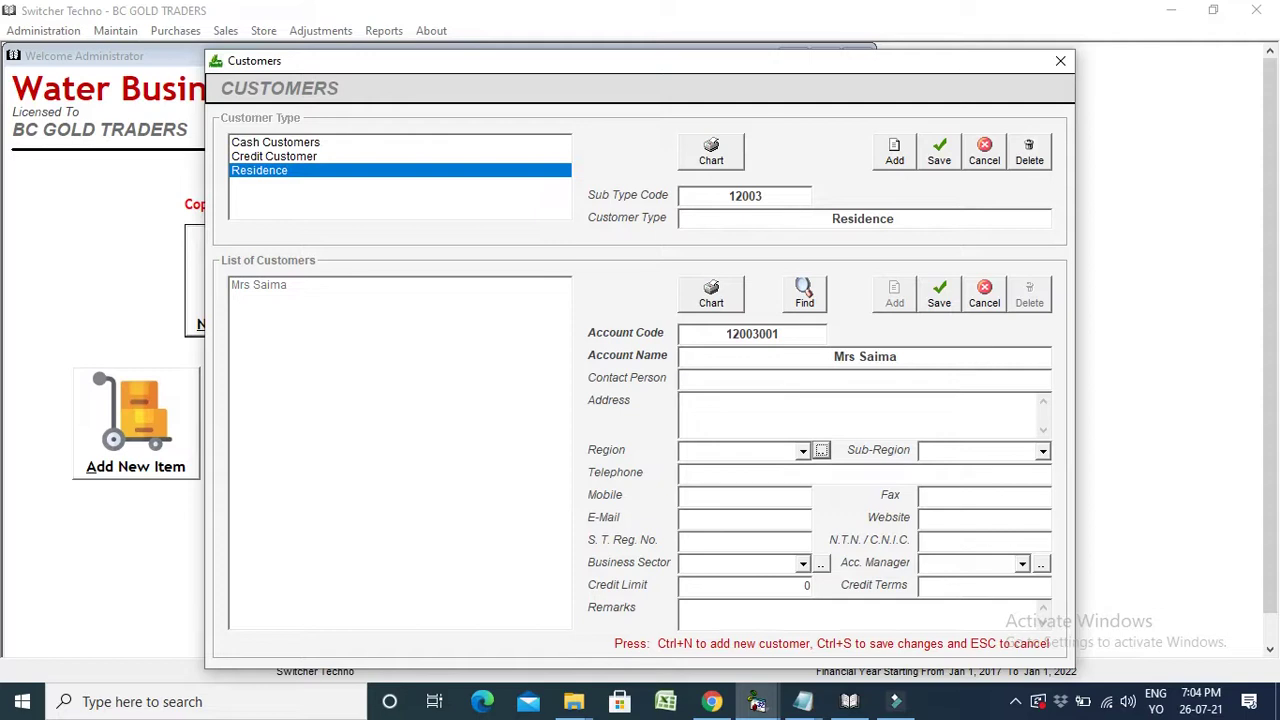
Step: Set the Residence customer's region to karachi, sub-region to dha, business sector to None and account manager to *, then save the account
{"action": "key", "text": "Down"}
{"action": "key", "text": "Down"}
{"action": "key", "text": "Return"}
{"action": "key", "text": "Down"}
{"action": "key", "text": "Return"}
{"action": "key", "text": "Return"}
{"action": "key", "text": "Down"}
{"action": "key", "text": "Return"}
{"action": "key", "text": "Down"}
{"action": "key", "text": "Return"}
{"action": "key", "text": "Return"}
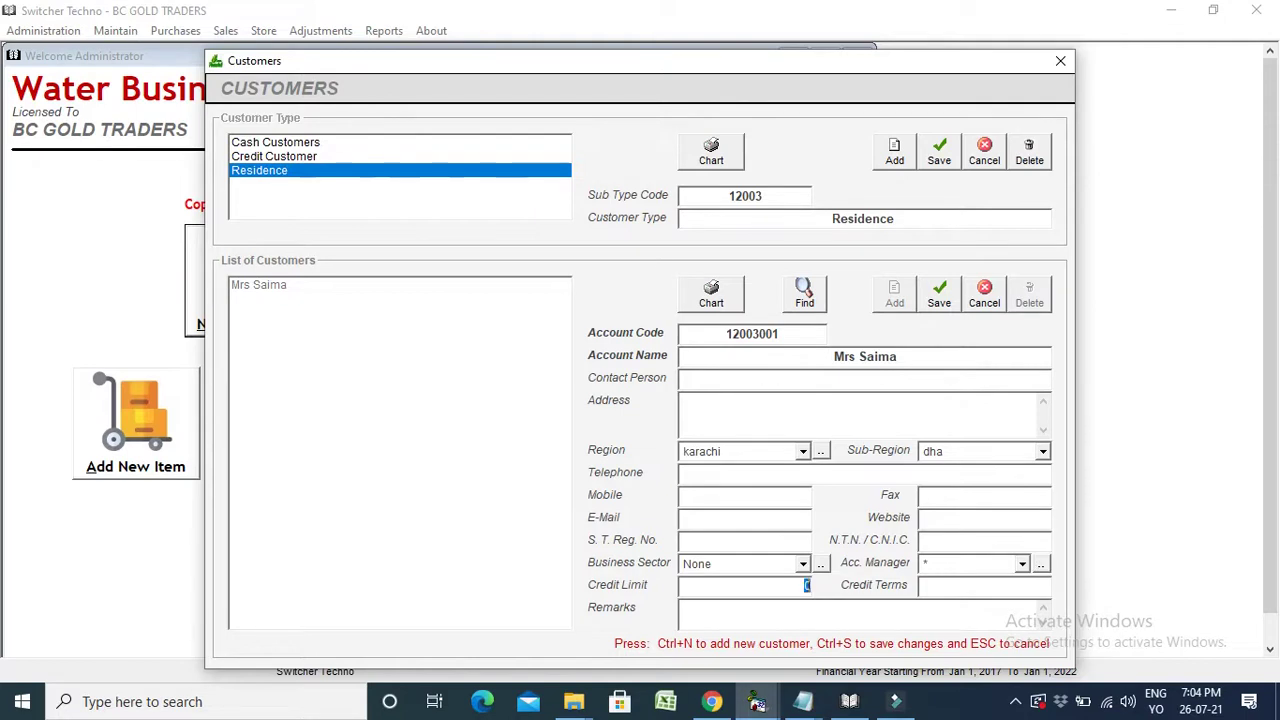
{"action": "left_click", "coordinate": [937, 300]}
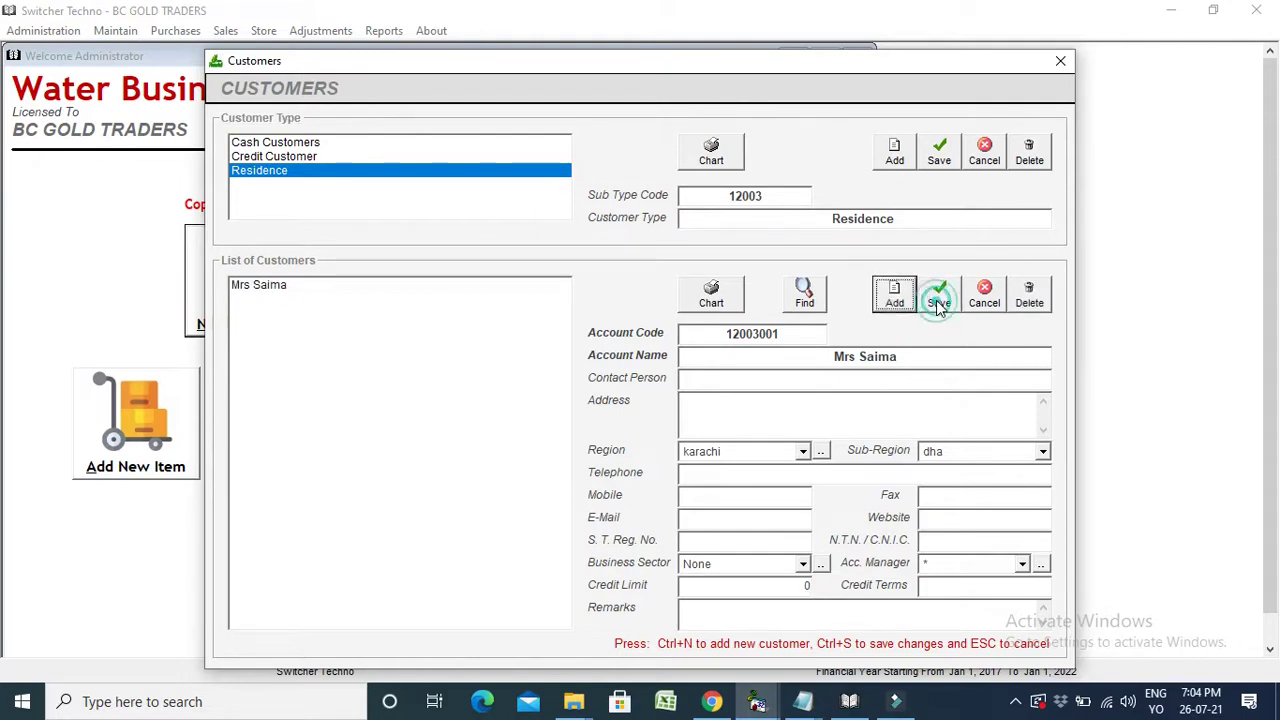
Step: Start a new account under the Credit Customer type with the account name IMRAN TRADING CO
{"action": "left_click", "coordinate": [500, 157]}
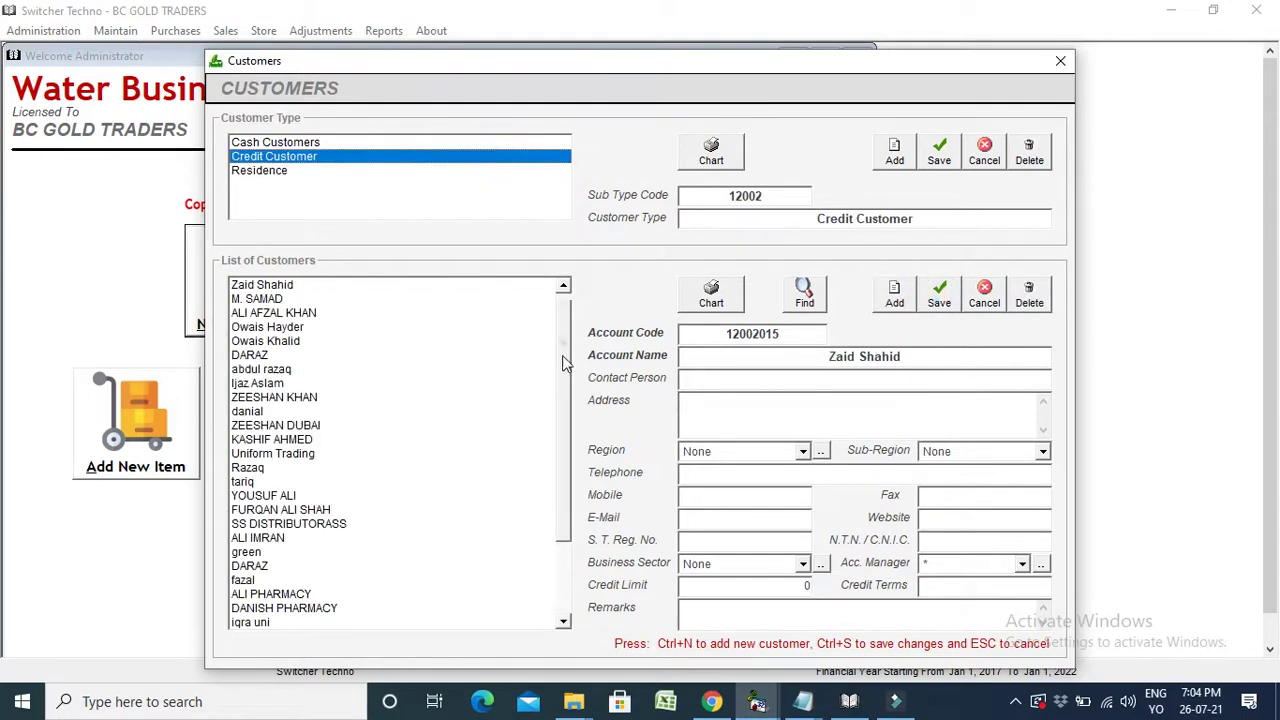
{"action": "scroll", "coordinate": [540, 528], "scroll_direction": "down", "scroll_amount": 3}
{"action": "left_click", "coordinate": [894, 295]}
{"action": "type", "text": "sMRAN TRADING CO"}
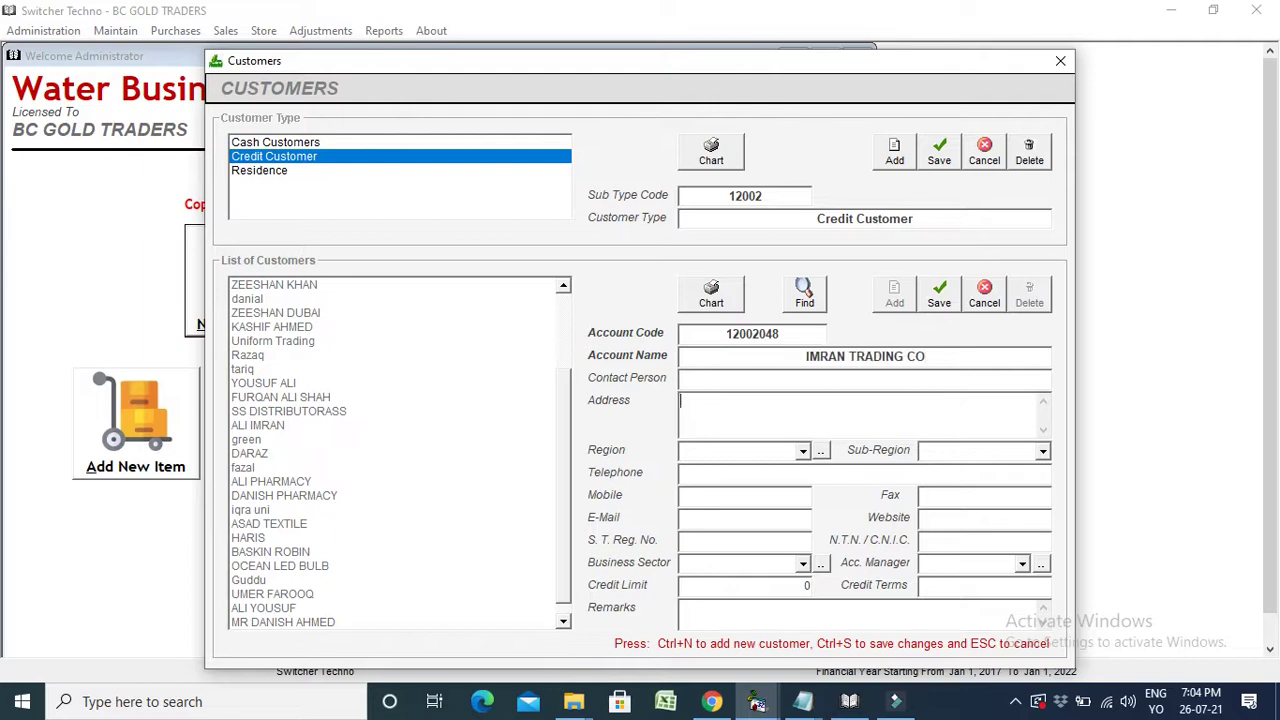
Step: Give IMRAN TRADING CO region karachi, sub-region dha, business sector None and account manager *, then save the account
{"action": "key", "text": "Tab"}
{"action": "key", "text": "Down"}
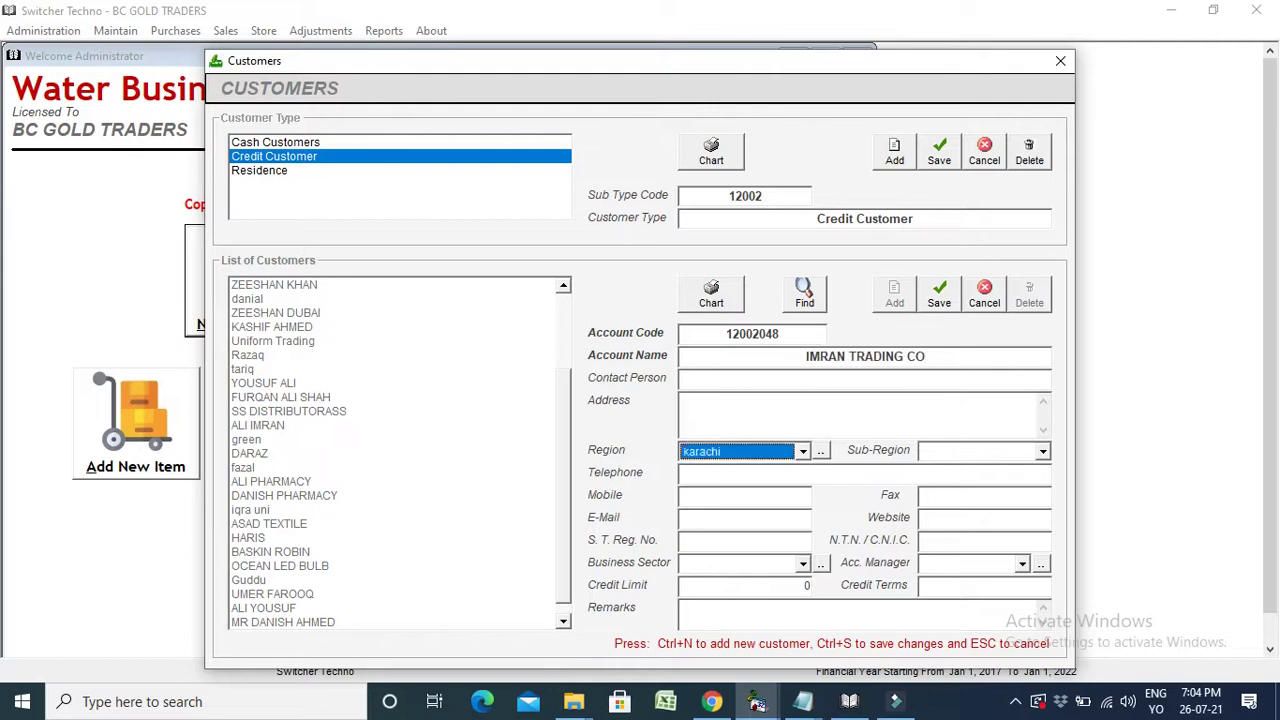
{"action": "key", "text": "Down"}
{"action": "key", "text": "Tab"}
{"action": "key", "text": "Tab"}
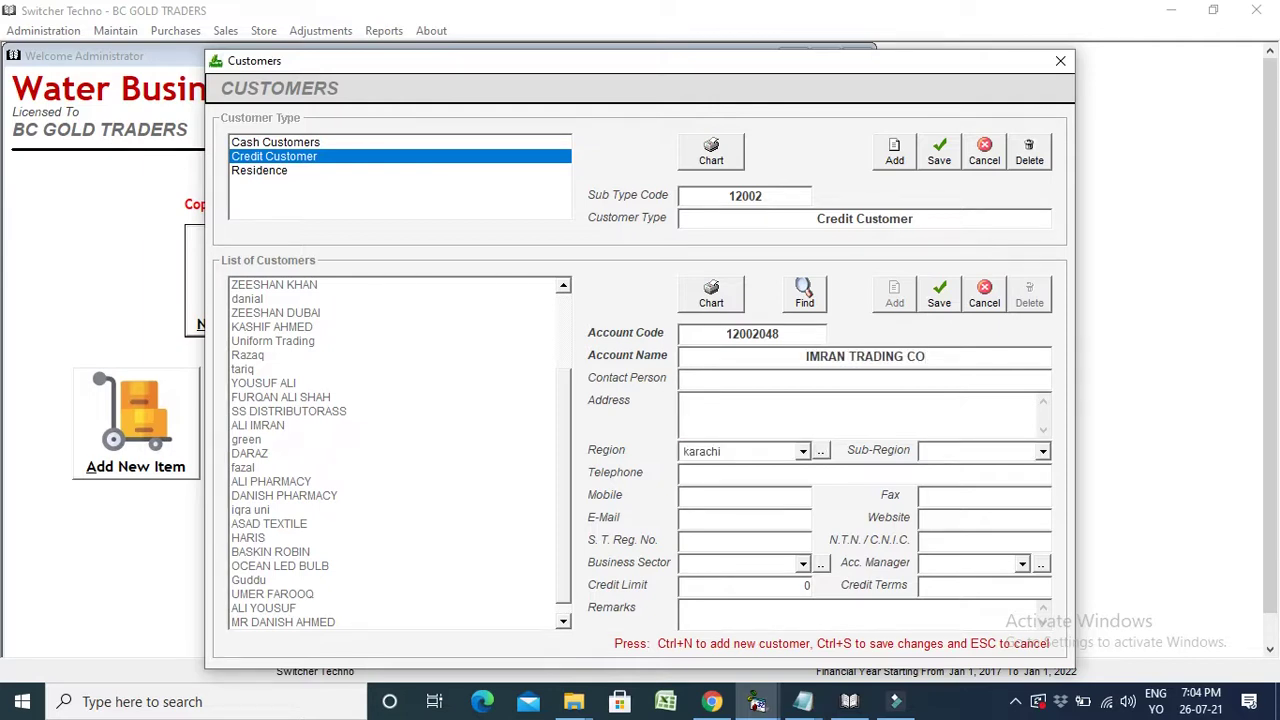
{"action": "left_click", "coordinate": [1024, 455]}
{"action": "left_click", "coordinate": [1015, 468]}
{"action": "left_click", "coordinate": [752, 570]}
{"action": "left_click", "coordinate": [752, 580]}
{"action": "key", "text": "Tab"}
{"action": "key", "text": "ctrl+s"}
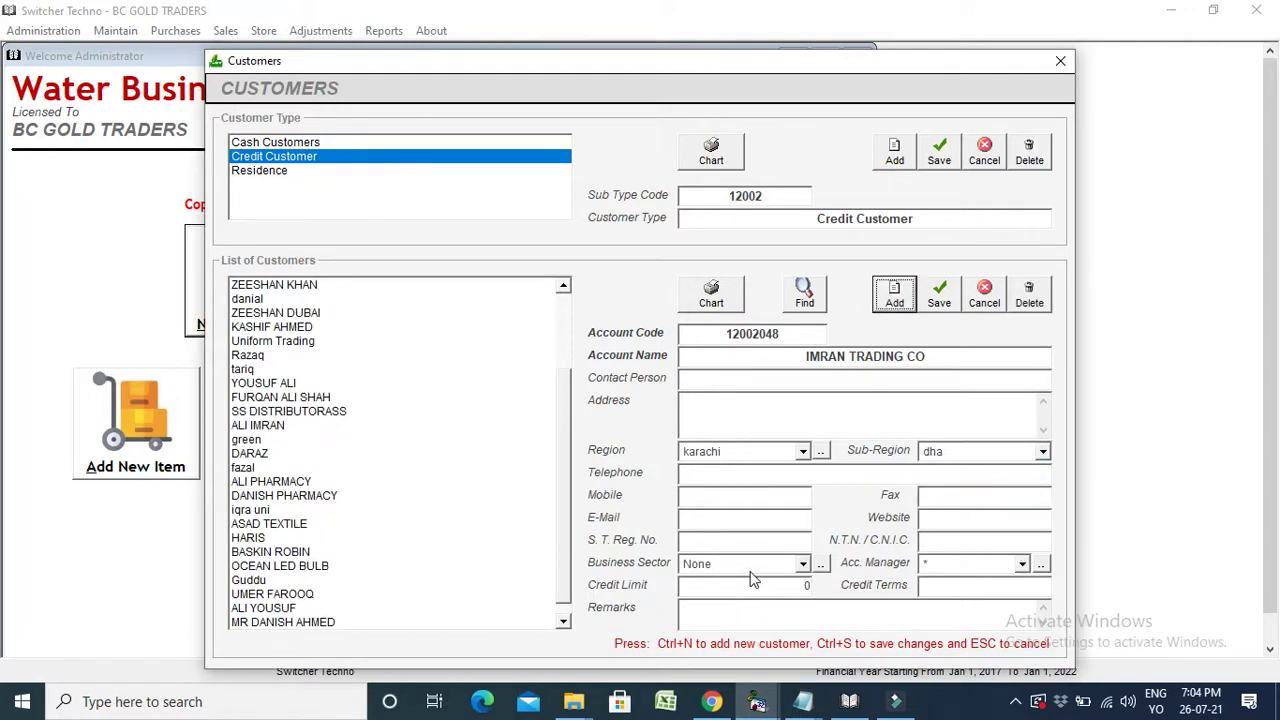
Step: Compare the customer lists of the Residence and Credit Customer types, then close the customer records
{"action": "left_click", "coordinate": [387, 171]}
{"action": "left_click", "coordinate": [374, 158]}
{"action": "left_click", "coordinate": [371, 171]}
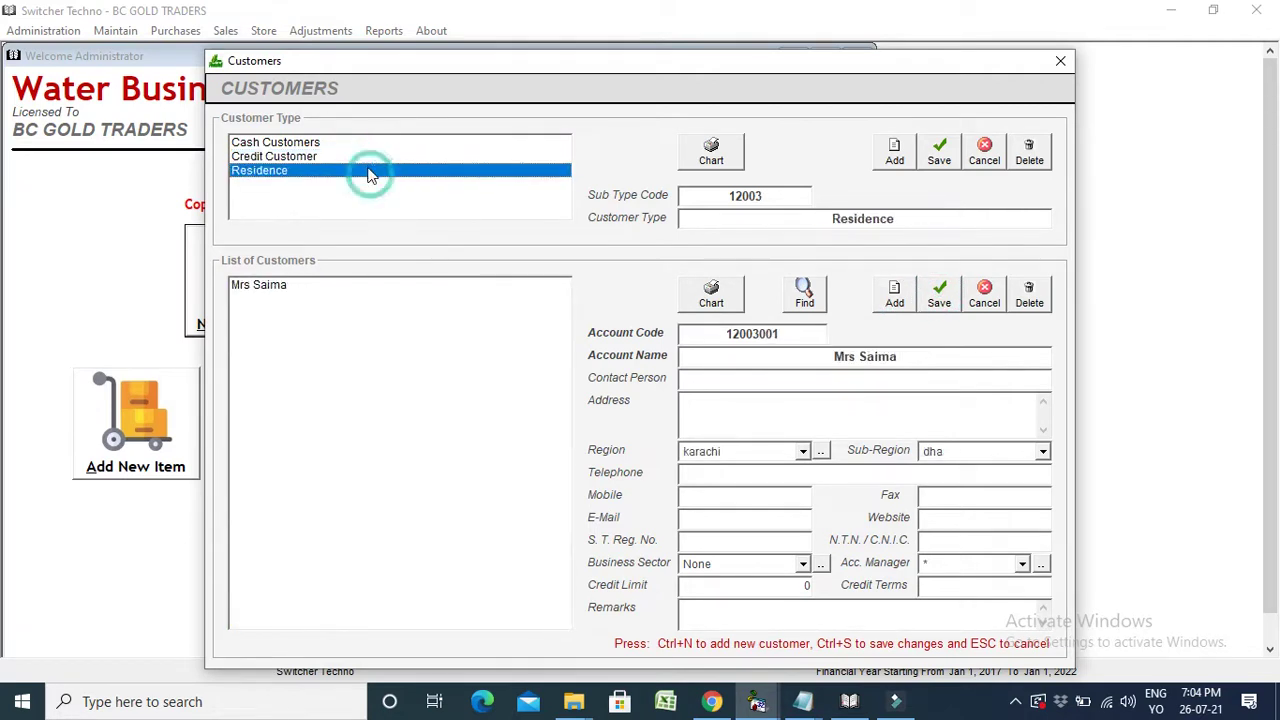
{"action": "left_click", "coordinate": [365, 157]}
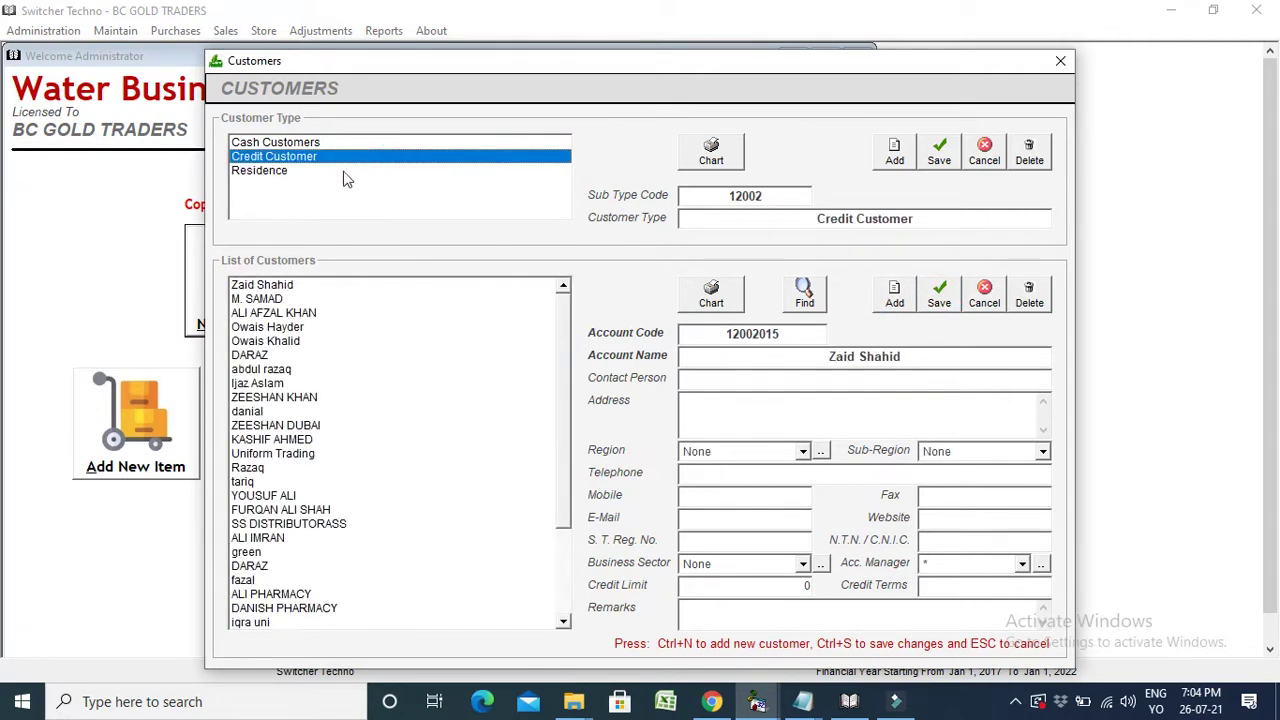
{"action": "left_click", "coordinate": [346, 171]}
{"action": "left_click", "coordinate": [1060, 61]}
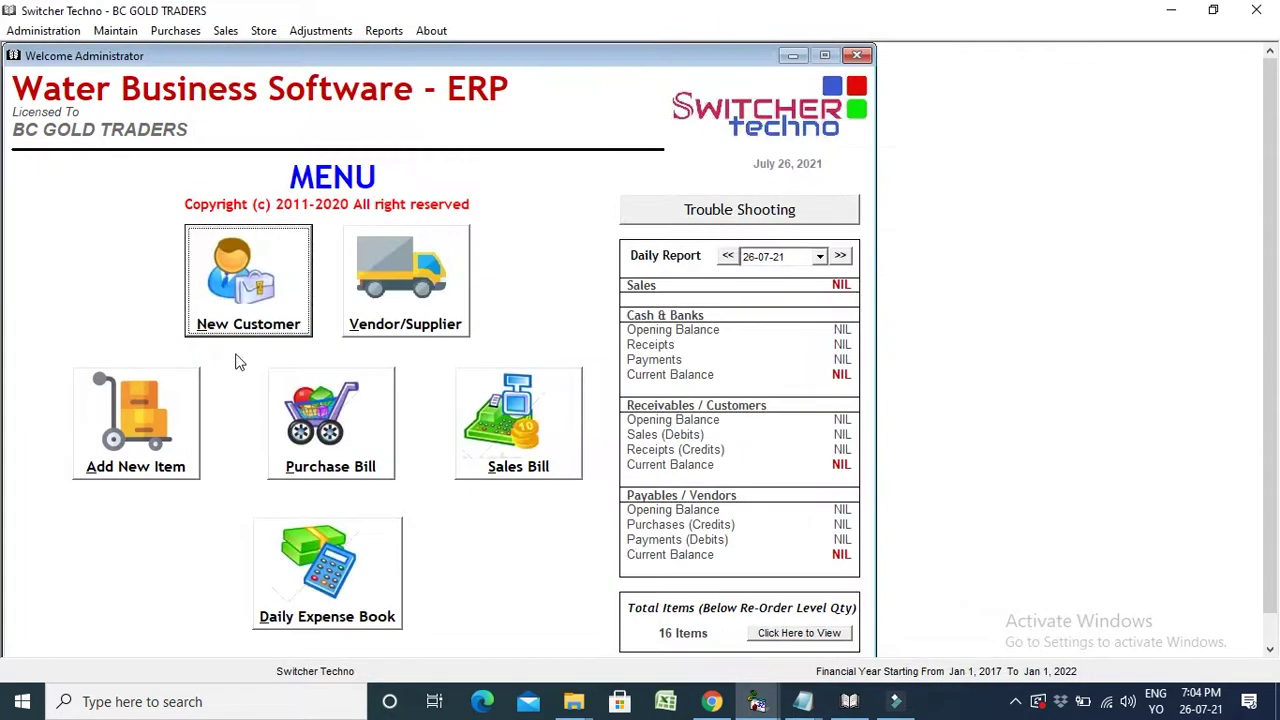
Step: Open the chart of inventory, look through the main categories and select the Water sub-category under ASSETS
{"action": "left_click", "coordinate": [163, 432]}
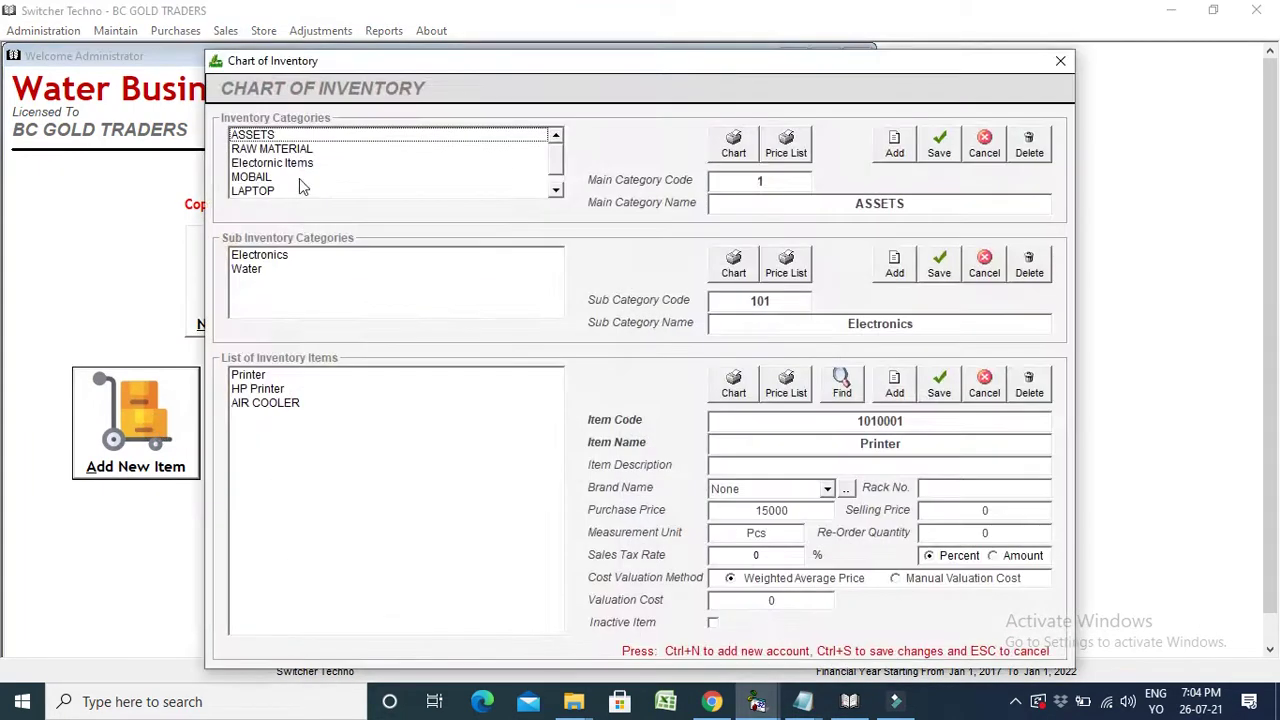
{"action": "left_click", "coordinate": [555, 190]}
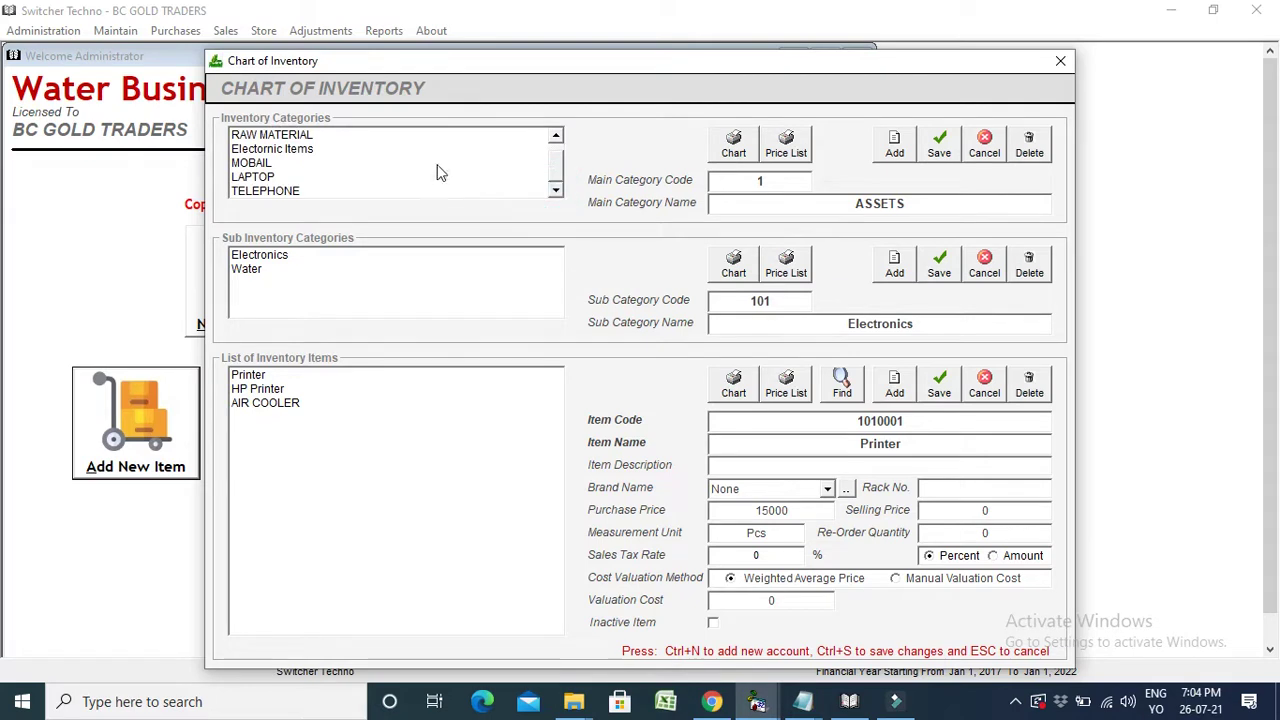
{"action": "left_click", "coordinate": [422, 138]}
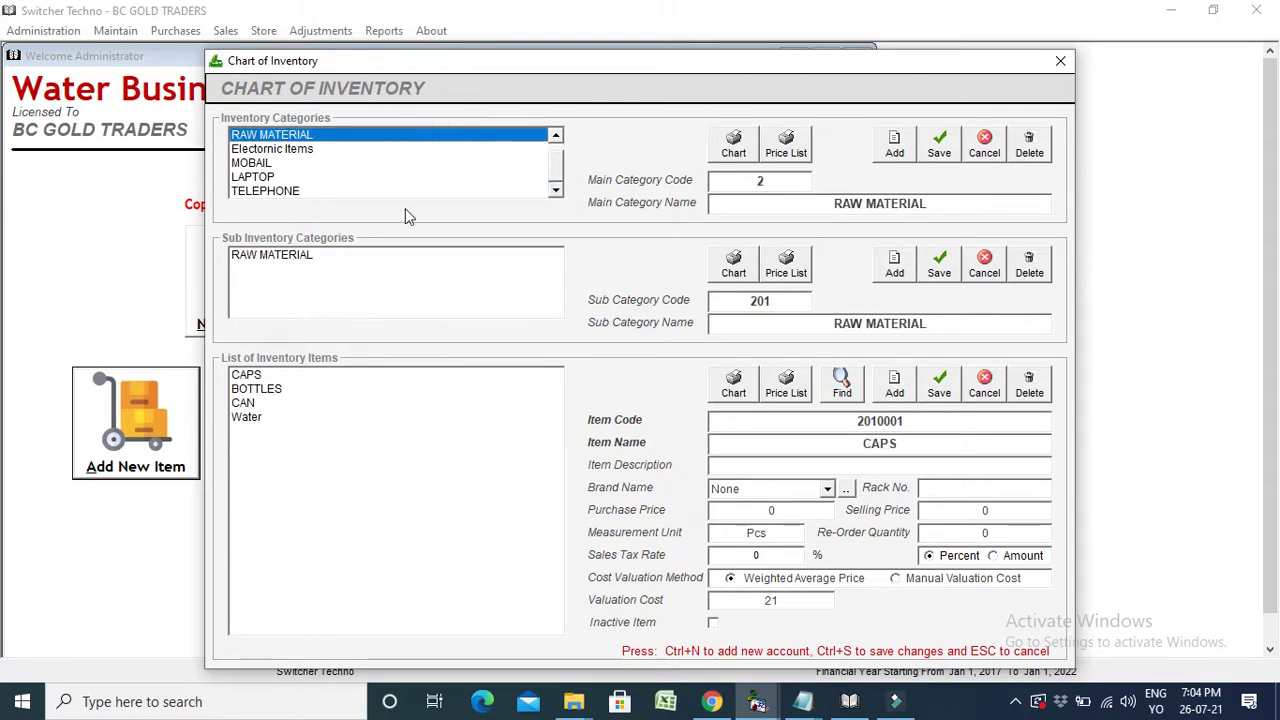
{"action": "key", "text": "Up"}
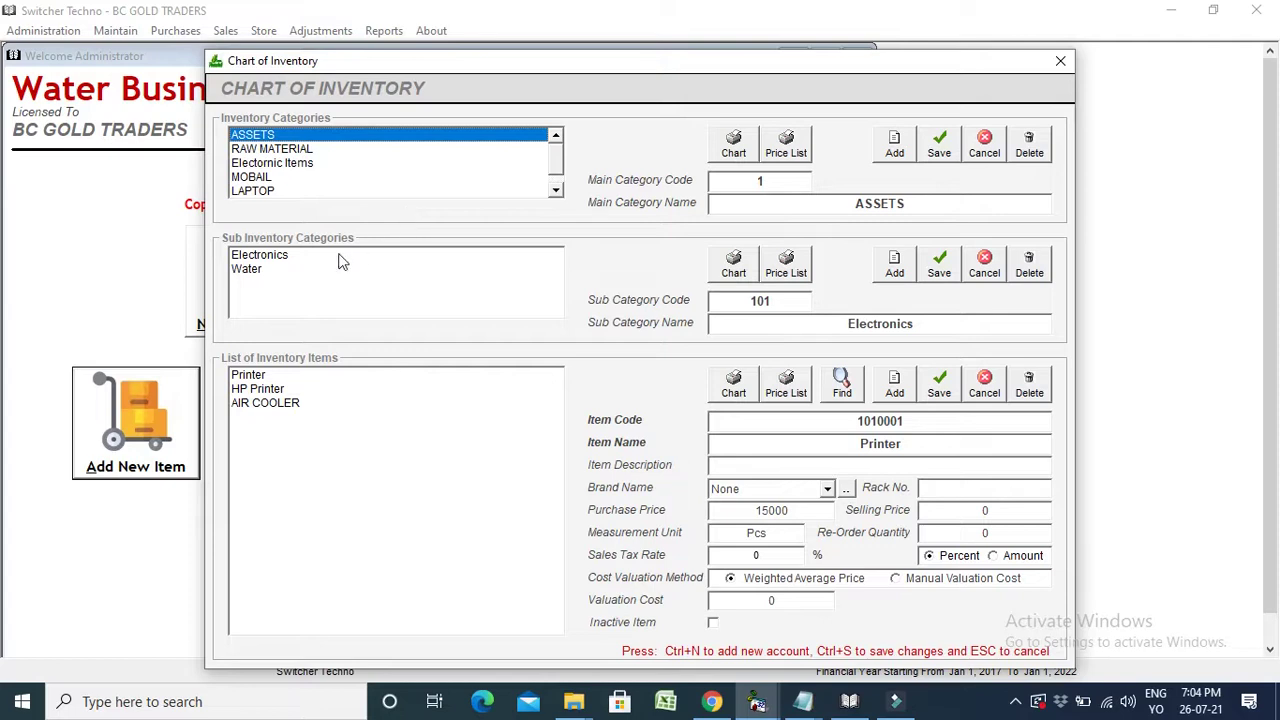
{"action": "left_click", "coordinate": [310, 270]}
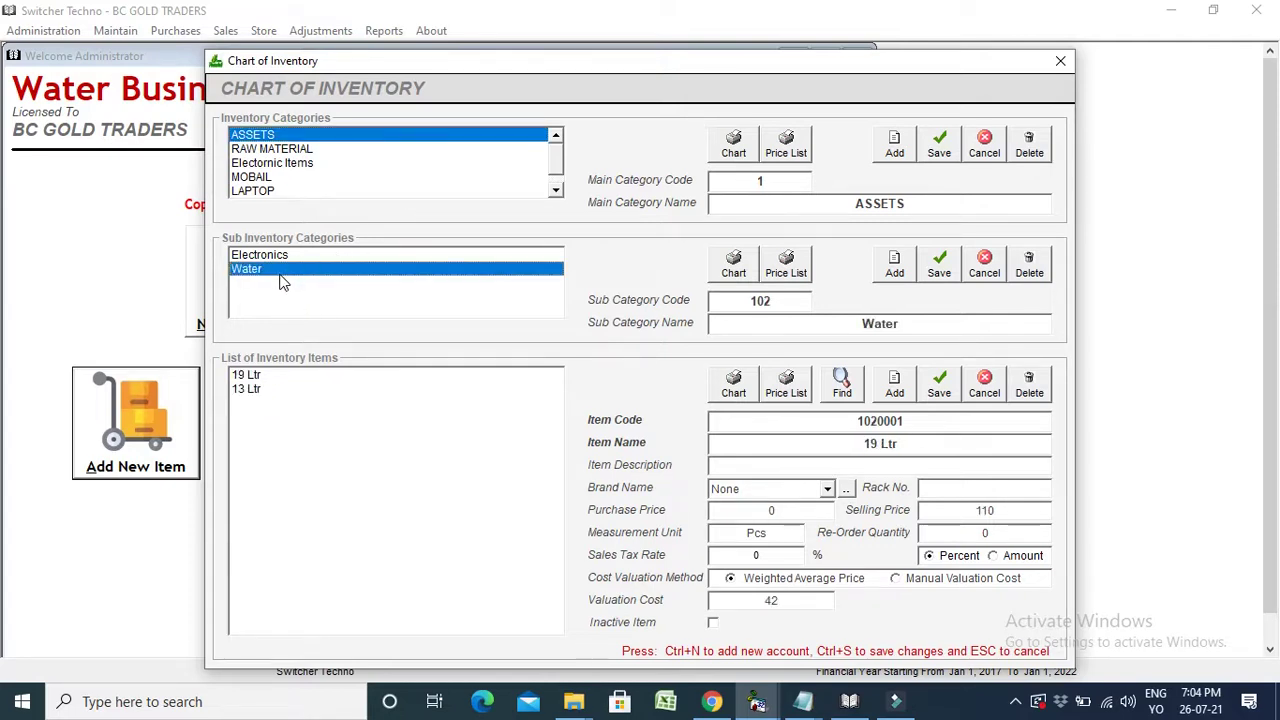
Step: Look over the existing 19 Ltr and 13 Ltr items in the Water sub-category
{"action": "left_click", "coordinate": [281, 377]}
{"action": "left_click", "coordinate": [247, 390]}
{"action": "left_click", "coordinate": [246, 377]}
{"action": "left_click", "coordinate": [272, 391]}
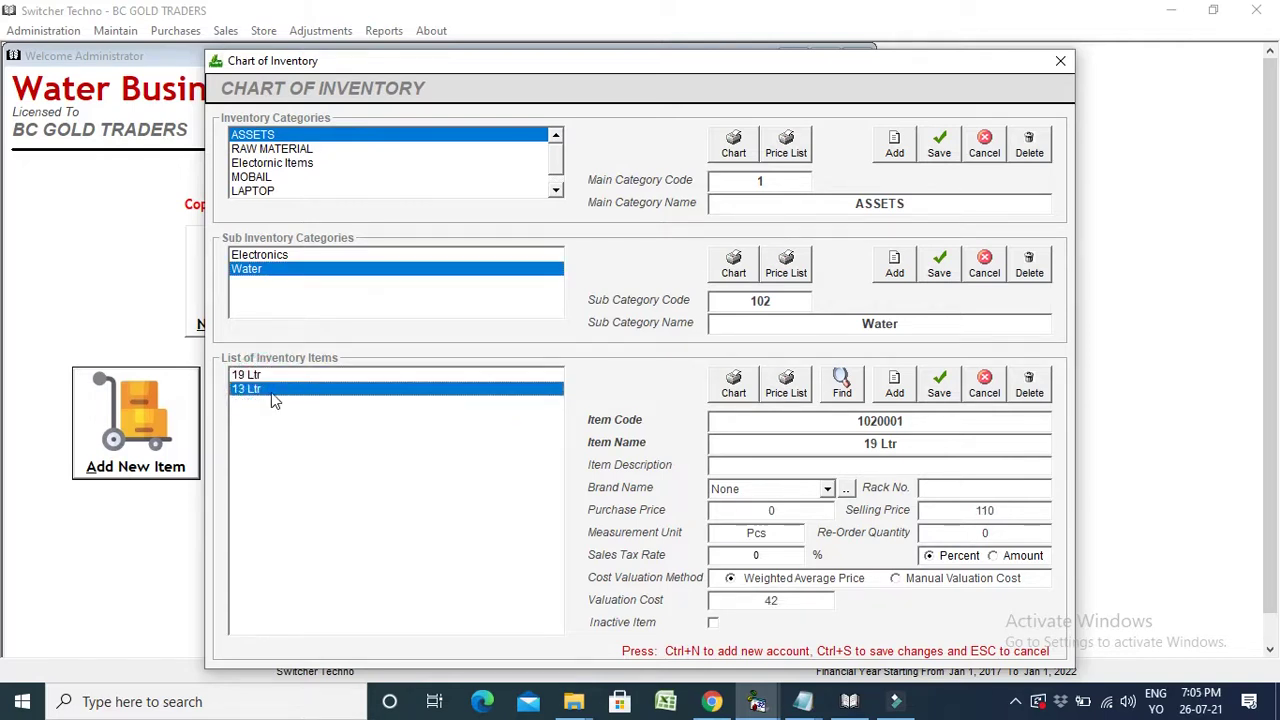
Step: Add a new inventory item named 6 Ltr Can to the Water sub-category and save it
{"action": "left_click", "coordinate": [895, 384]}
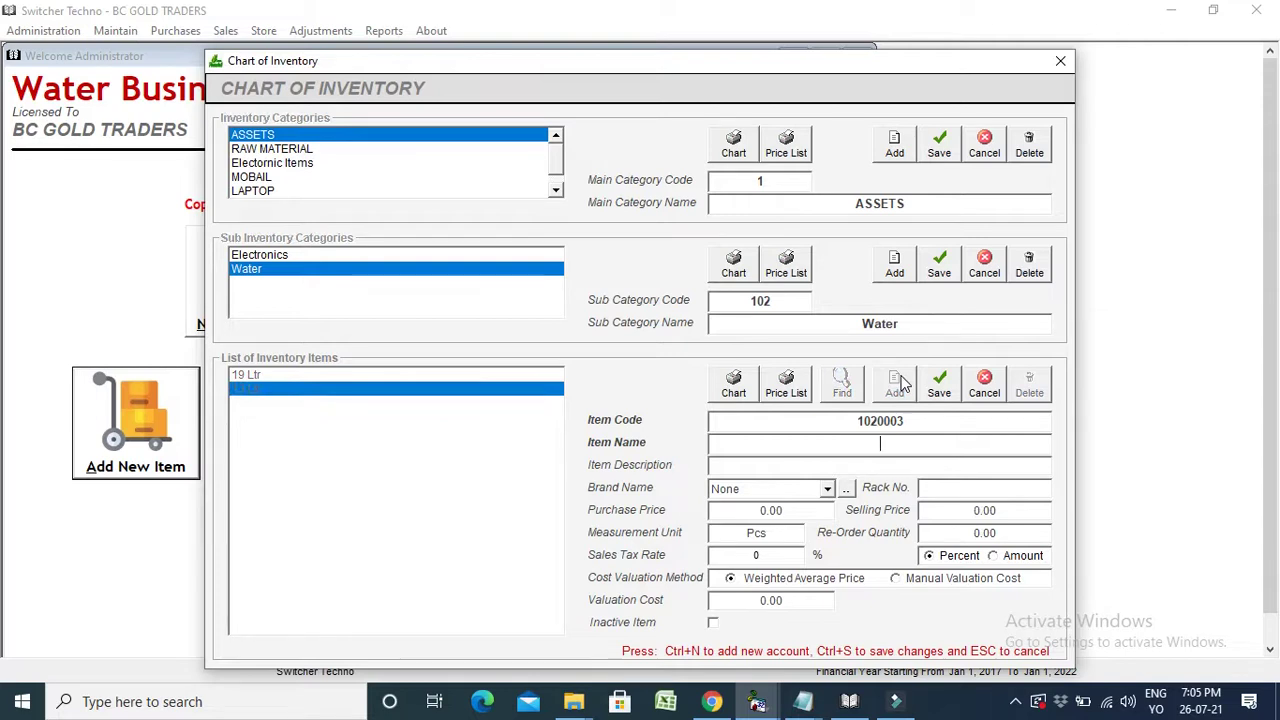
{"action": "type", "text": "6 l"}
{"action": "key", "text": "BackSpace"}
{"action": "type", "text": "Ltr Can"}
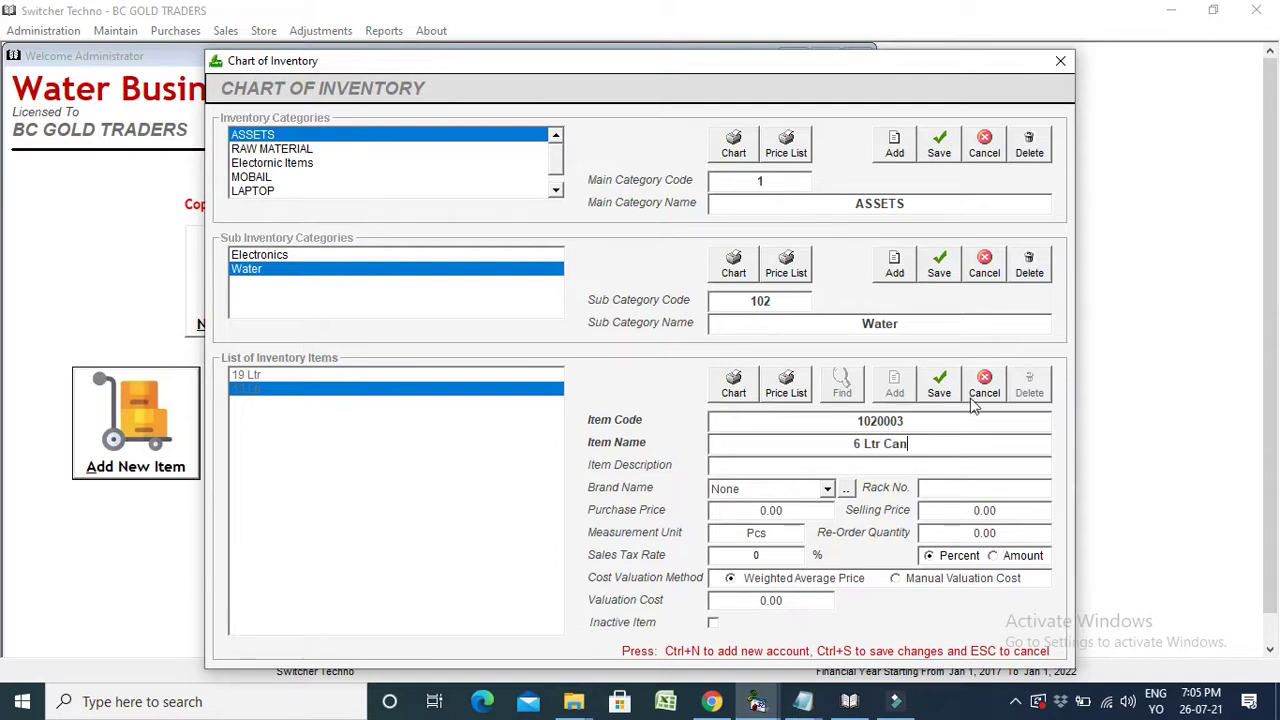
{"action": "left_click", "coordinate": [945, 385]}
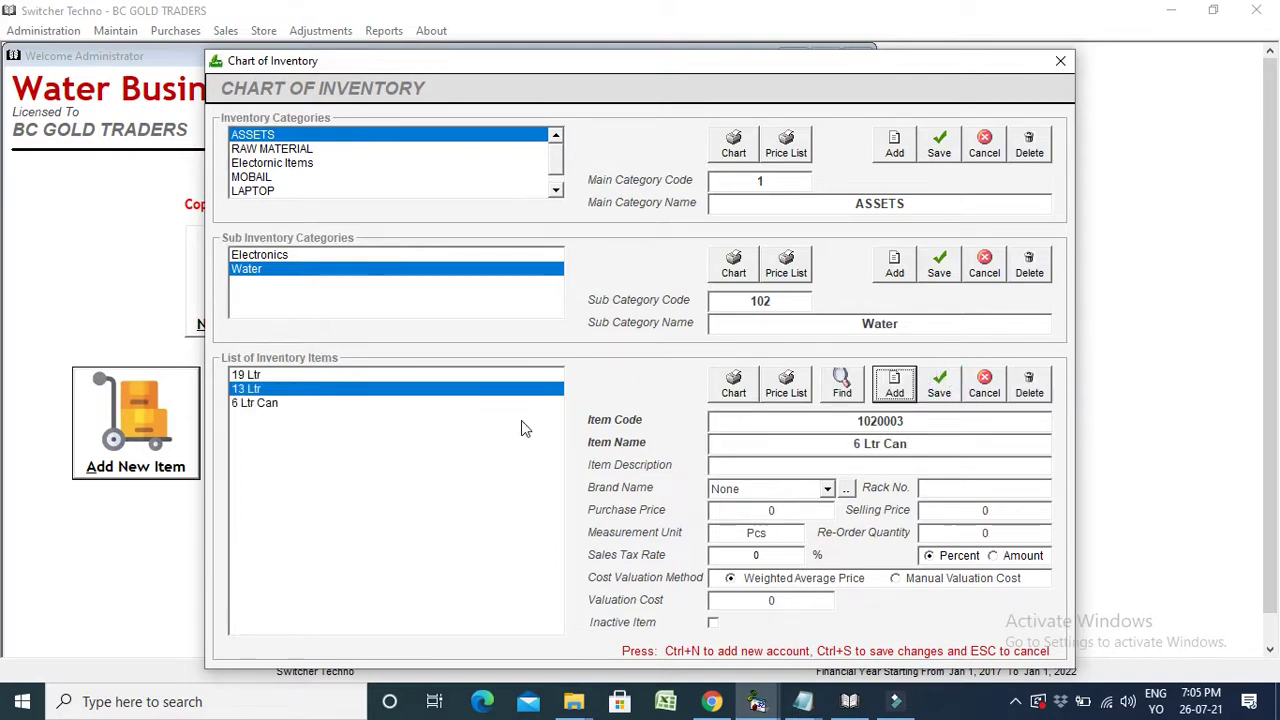
Step: Try to save a selling price of 50 for the 6 Ltr Can item
{"action": "left_click", "coordinate": [1007, 509]}
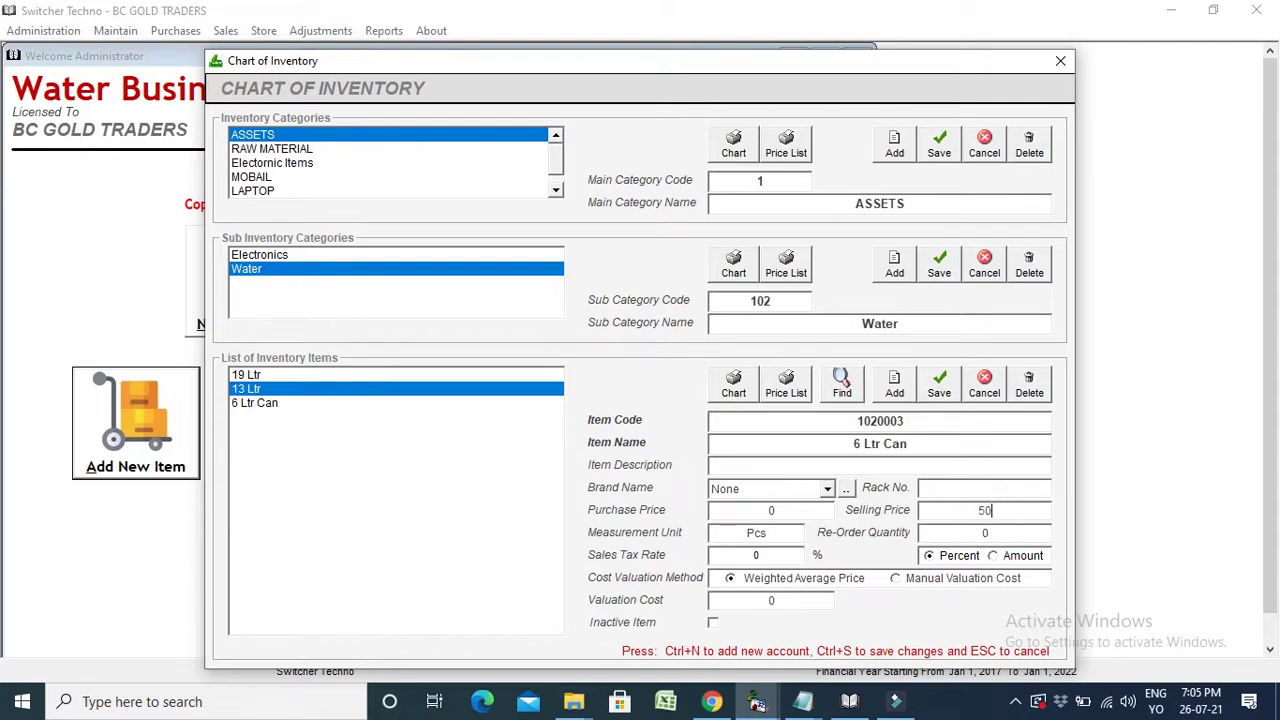
{"action": "left_click", "coordinate": [939, 385]}
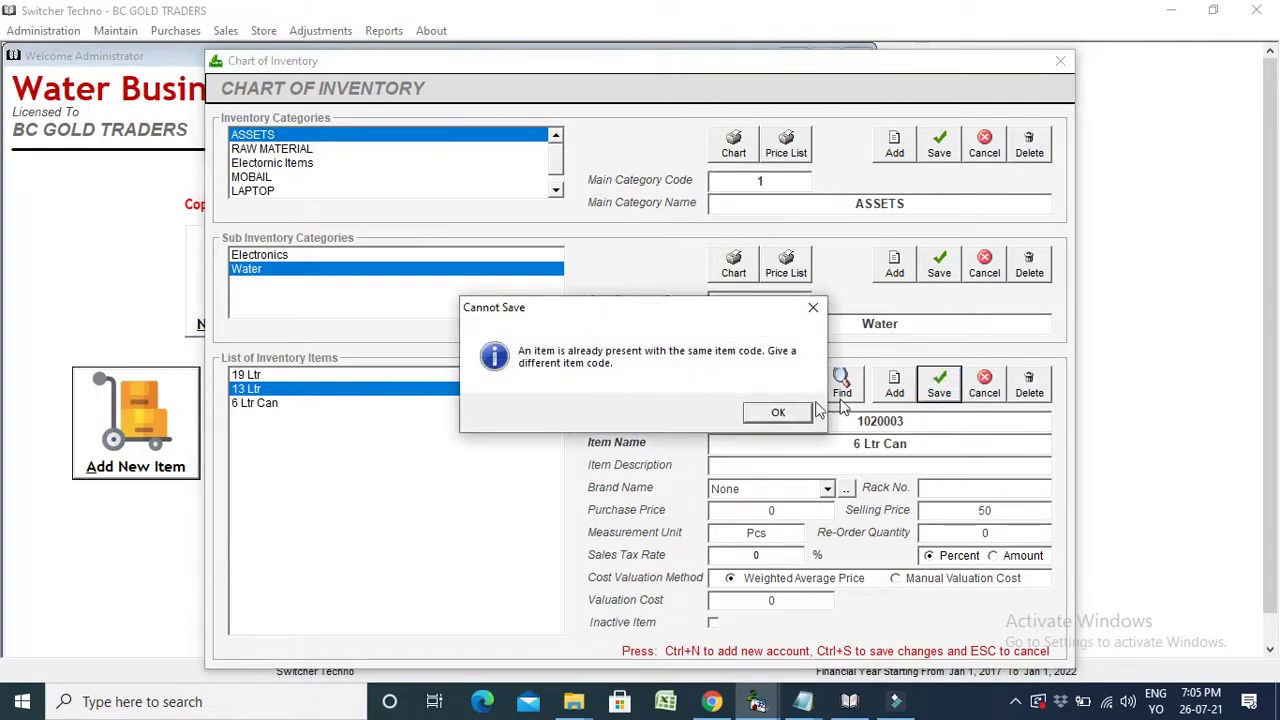
{"action": "left_click", "coordinate": [798, 410]}
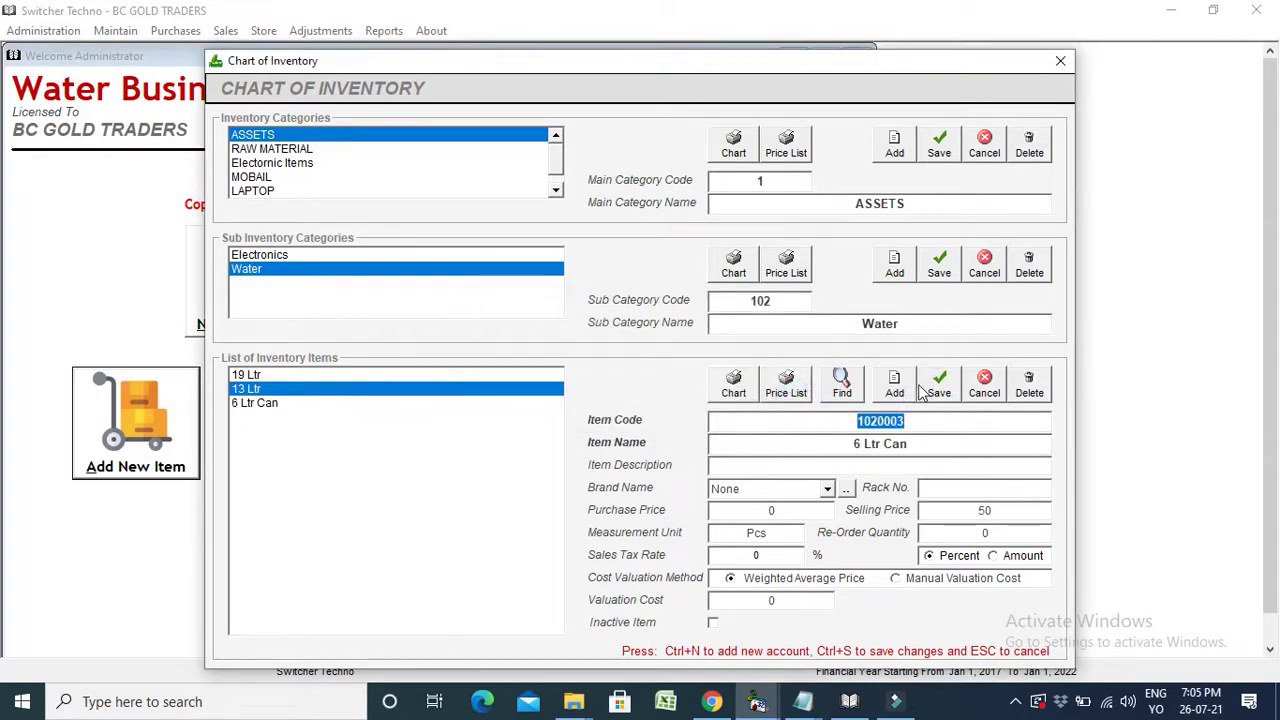
Step: Check the selling prices of the 19 Ltr and 13 Ltr water items
{"action": "left_click", "coordinate": [440, 375]}
{"action": "left_click", "coordinate": [1022, 505]}
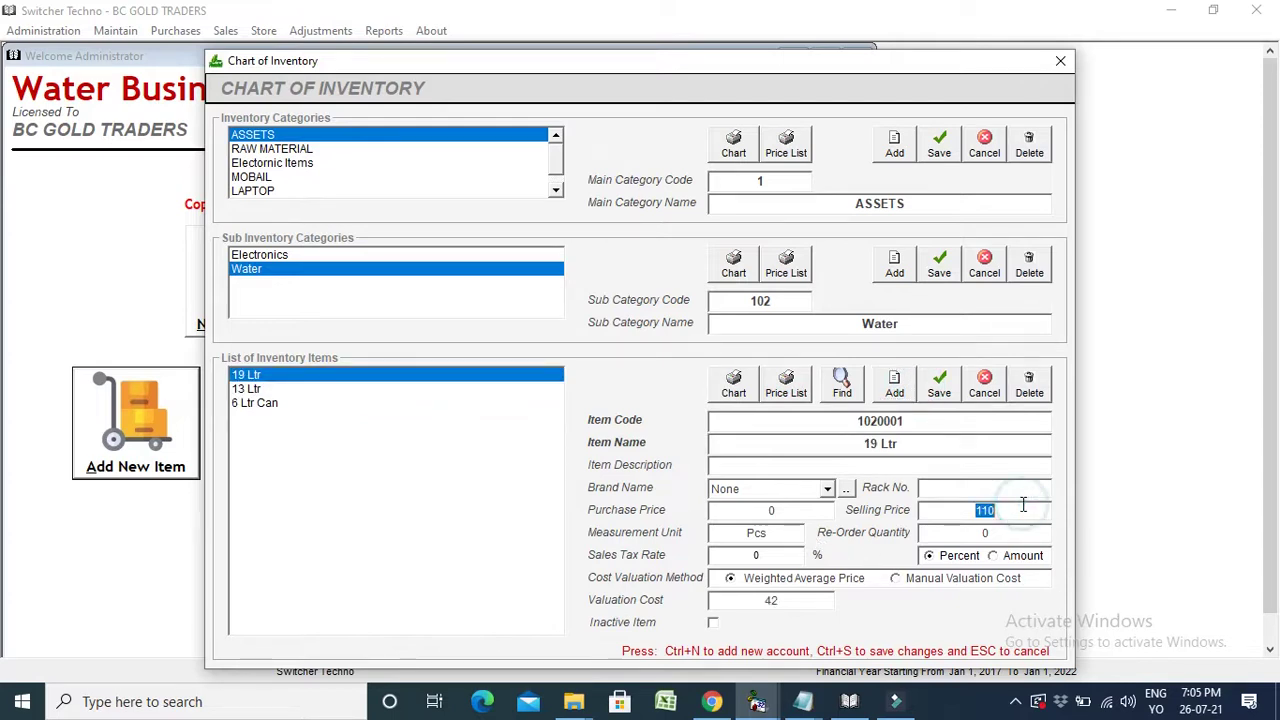
{"action": "left_click", "coordinate": [350, 391]}
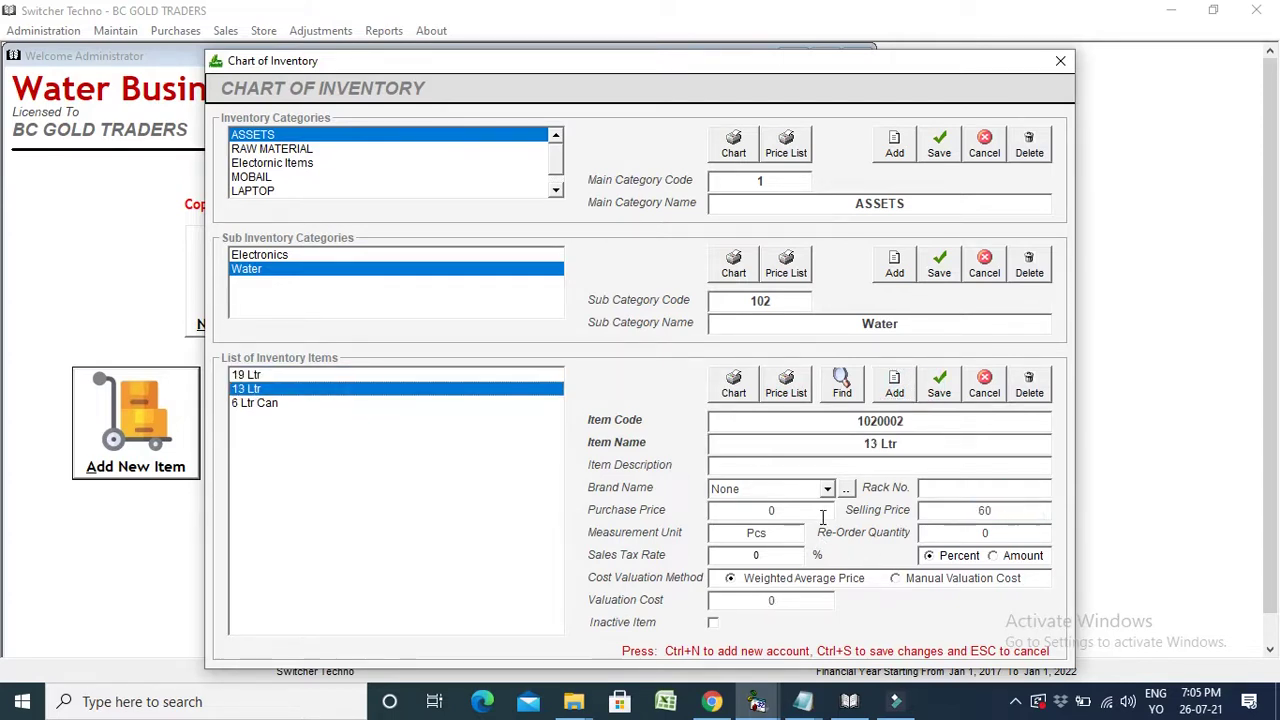
Step: Close the chart of inventory and open a new non-tax sale invoice
{"action": "left_click", "coordinate": [1020, 505]}
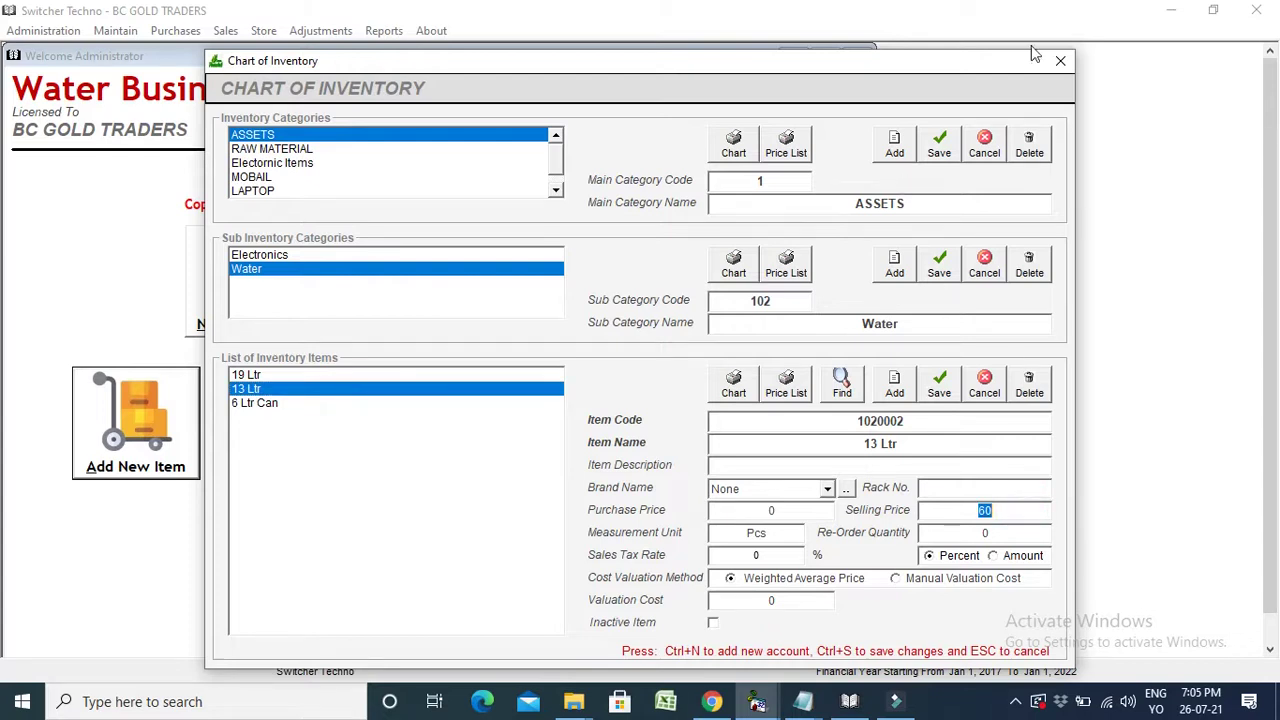
{"action": "left_click", "coordinate": [1063, 63]}
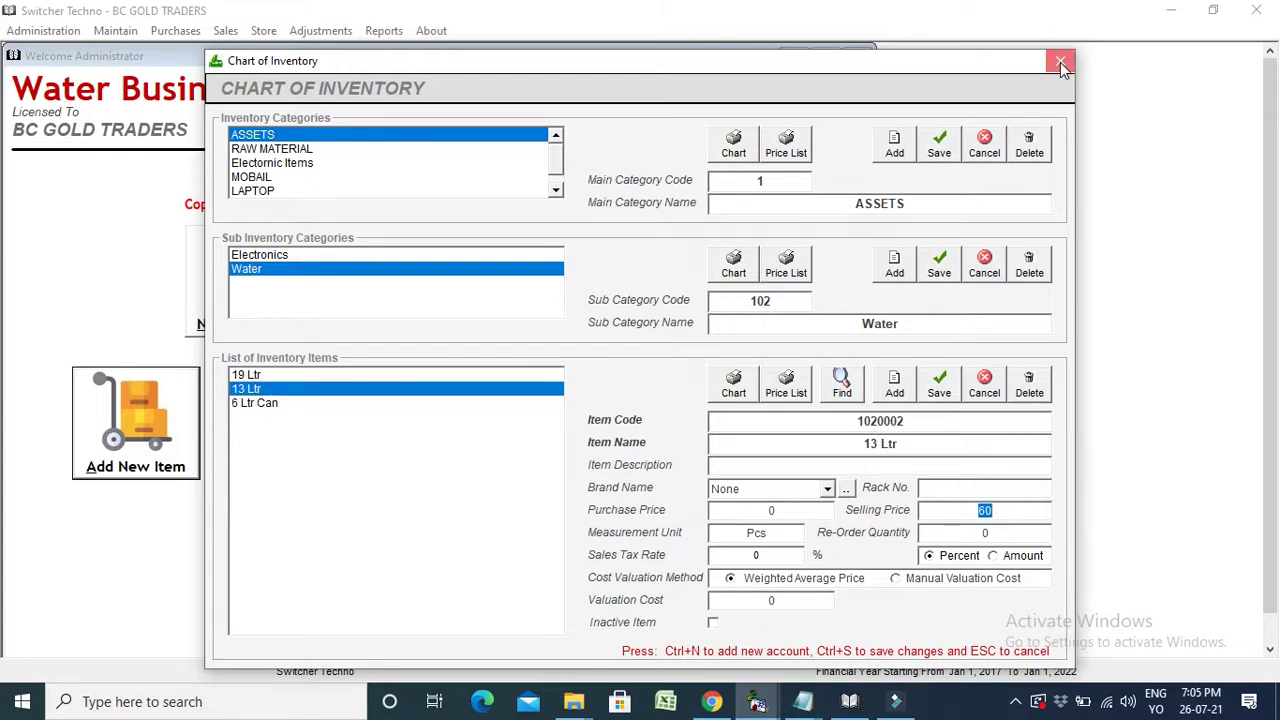
{"action": "left_click", "coordinate": [1062, 63]}
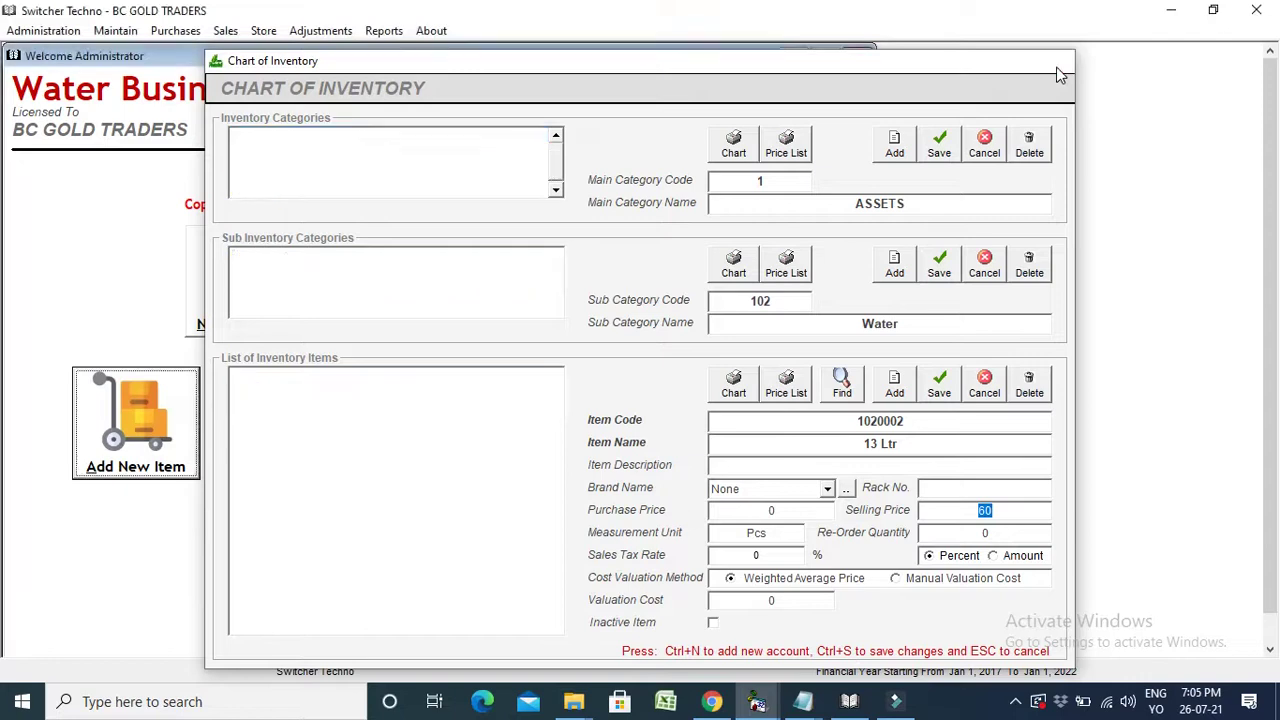
{"action": "left_click", "coordinate": [517, 424]}
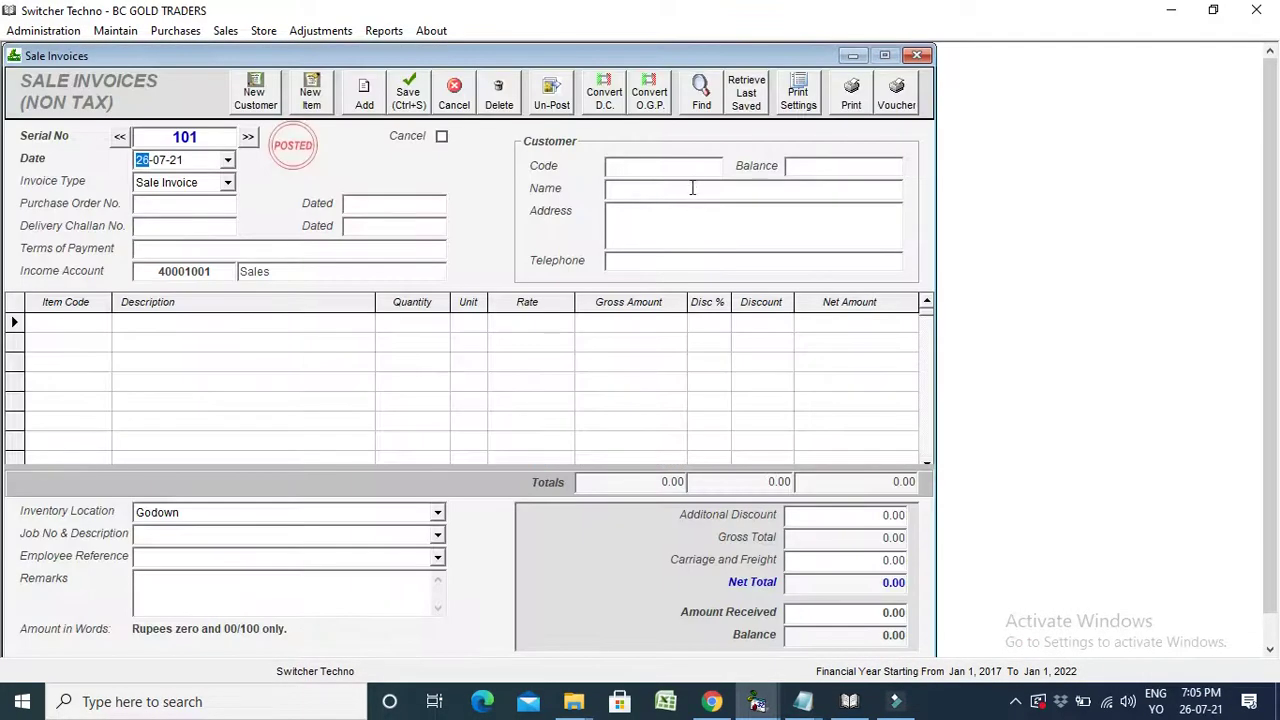
Step: Look up the existing customer by name and assign them to the sale invoice
{"action": "left_click", "coordinate": [692, 168]}
{"action": "type", "text": "a"}
{"action": "key", "text": "BackSpace"}
{"action": "type", "text": "M"}
{"action": "key", "text": "BackSpace"}
{"action": "type", "text": "MRS"}
{"action": "key", "text": "Down"}
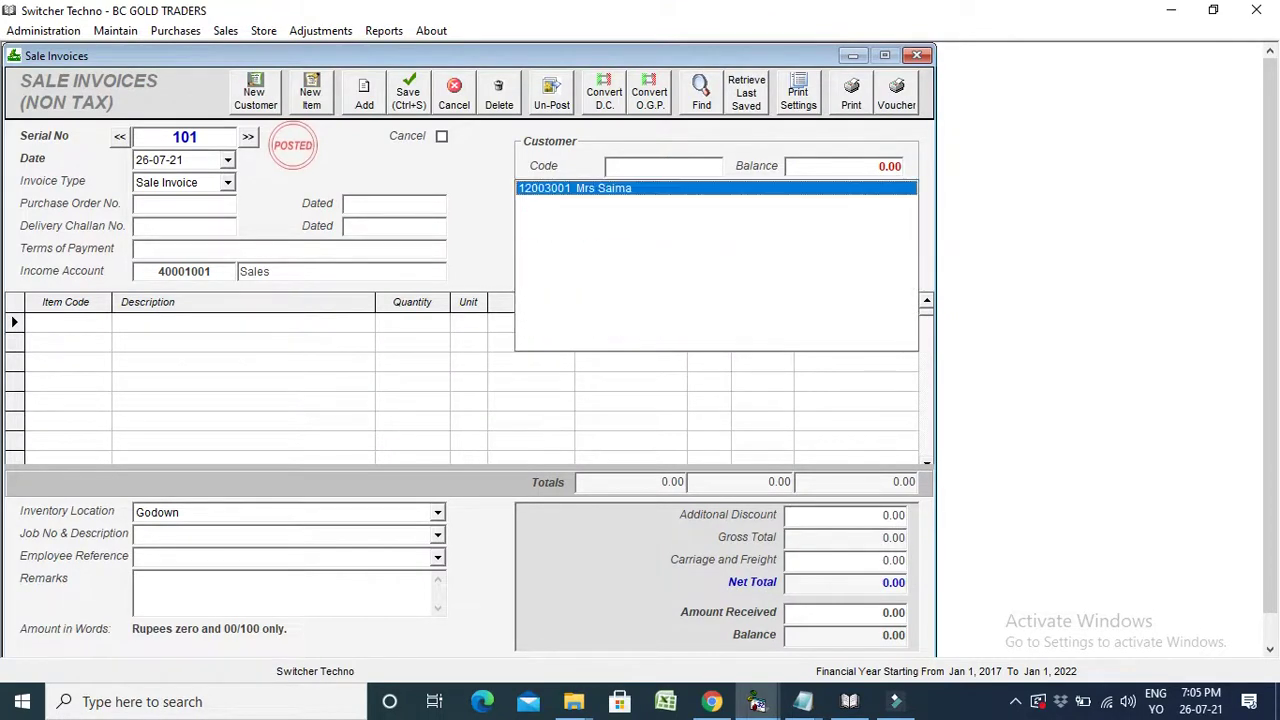
{"action": "key", "text": "Return"}
Step: Add the 19 Ltr item to the invoice's first line with a quantity of 2, keeping its default rate
{"action": "left_click", "coordinate": [85, 323]}
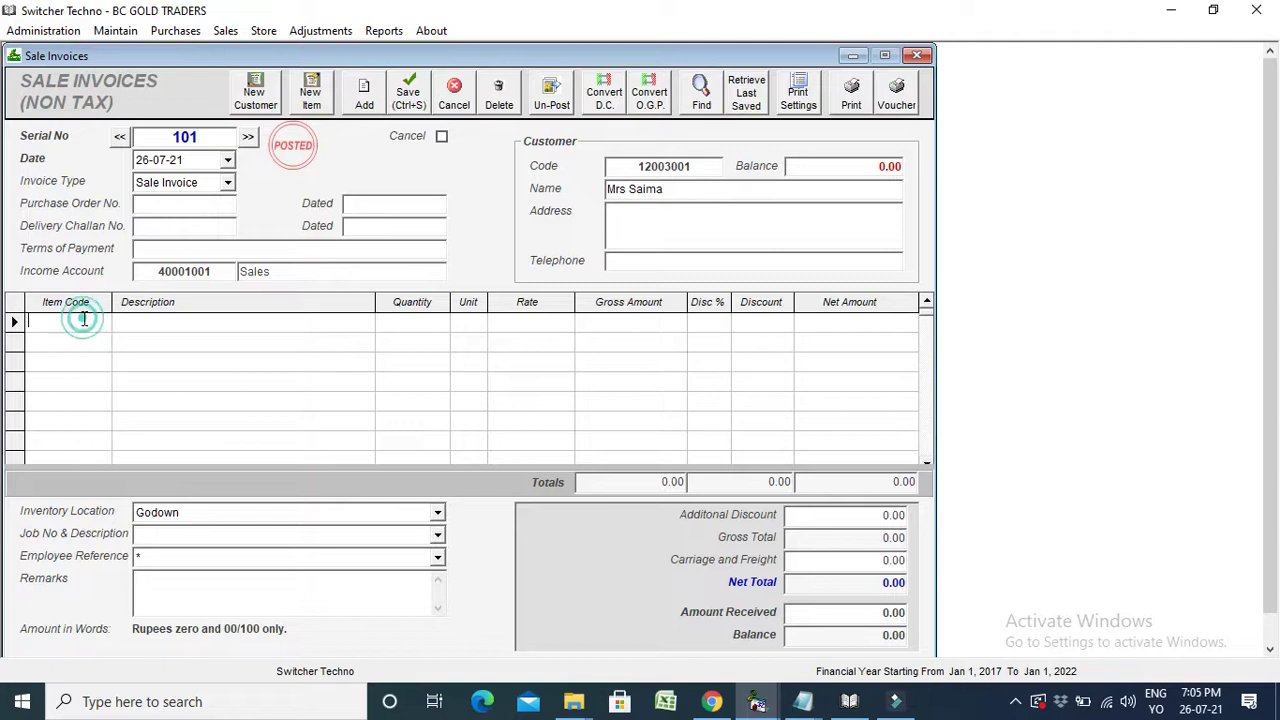
{"action": "type", "text": "19"}
{"action": "key", "text": "Down"}
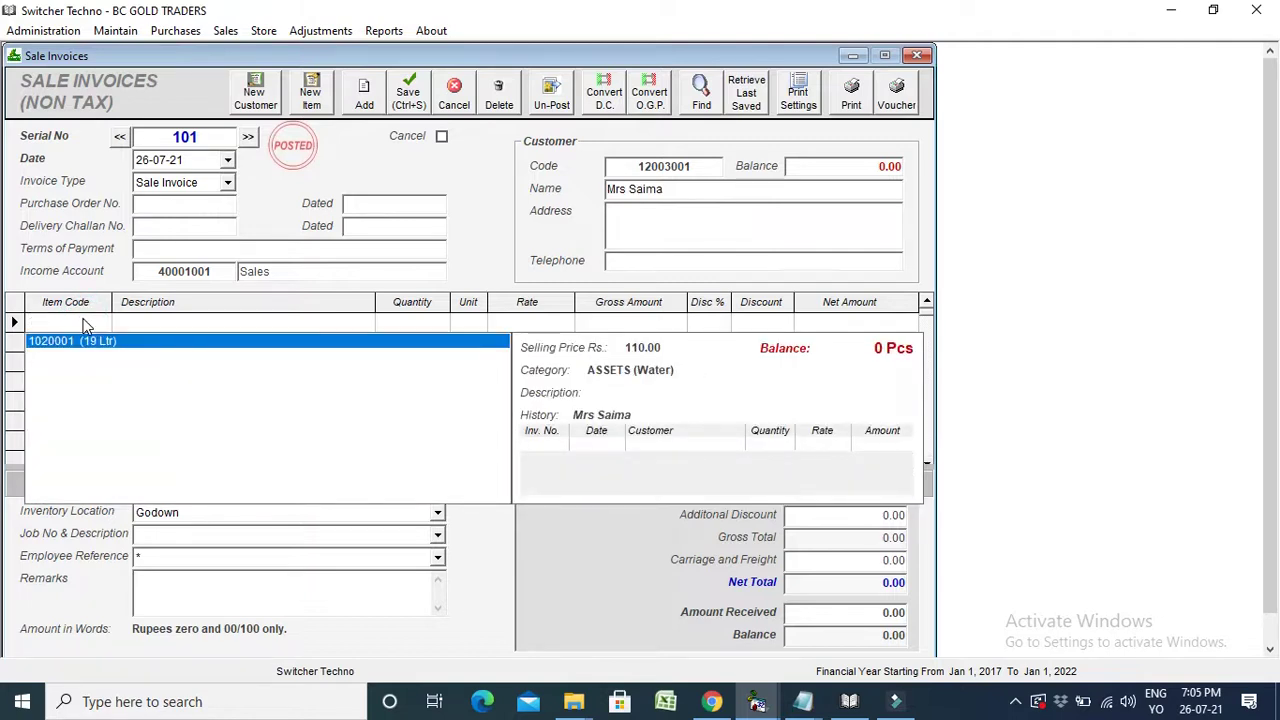
{"action": "key", "text": "Return"}
{"action": "type", "text": "2"}
{"action": "key", "text": "Return"}
{"action": "key", "text": "Return"}
{"action": "key", "text": "Return"}
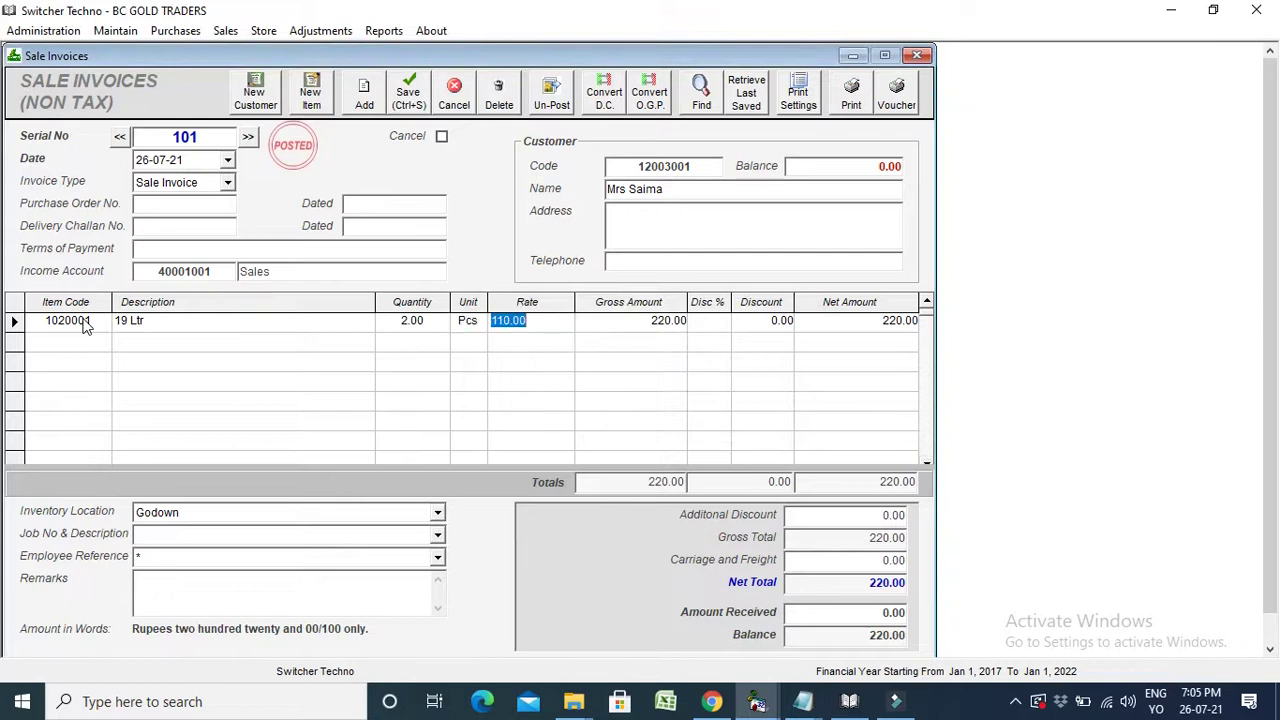
{"action": "key", "text": "Return"}
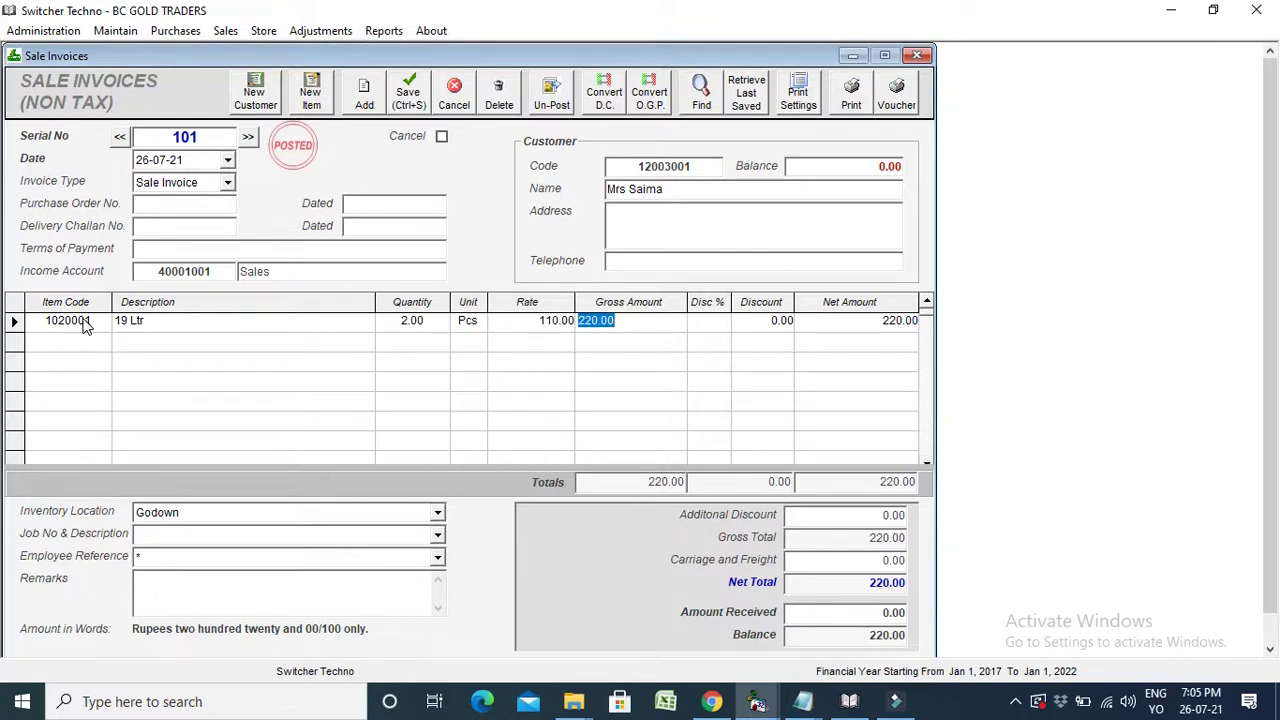
Step: Check the invoice's amount received and balance, and print the invoice to a preview that is closed after viewing
{"action": "left_click", "coordinate": [867, 612]}
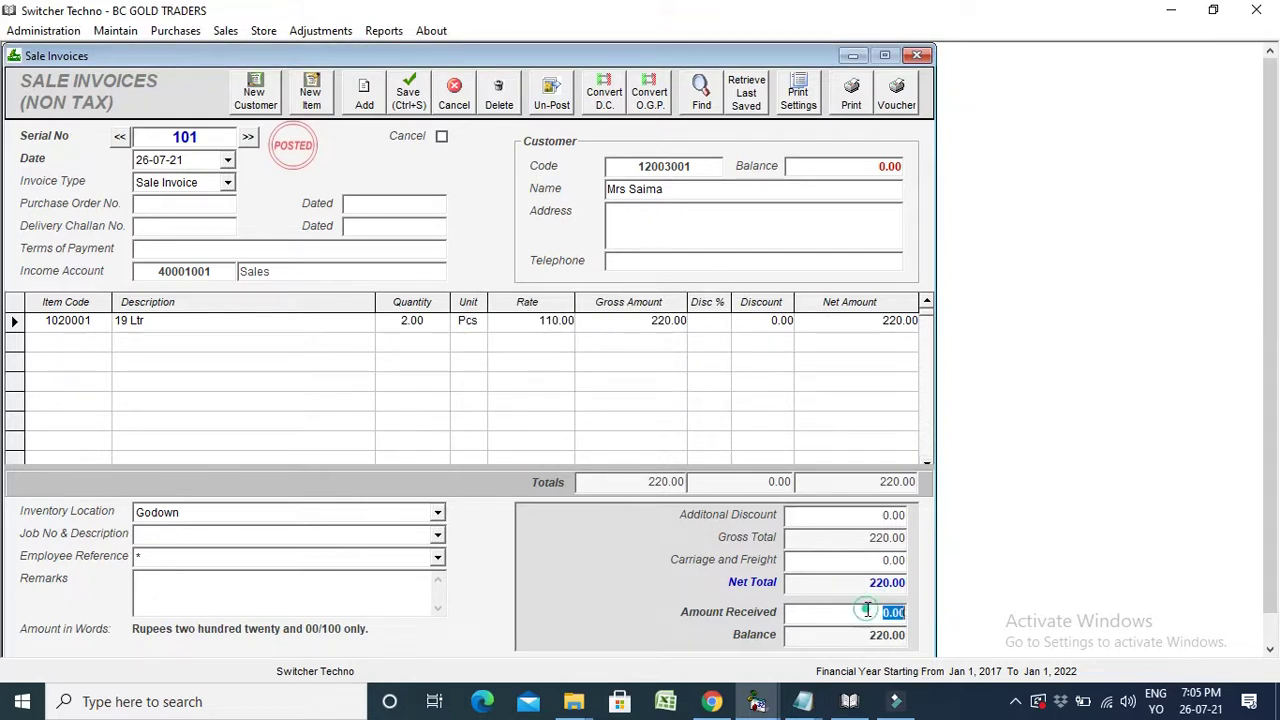
{"action": "left_click", "coordinate": [874, 635]}
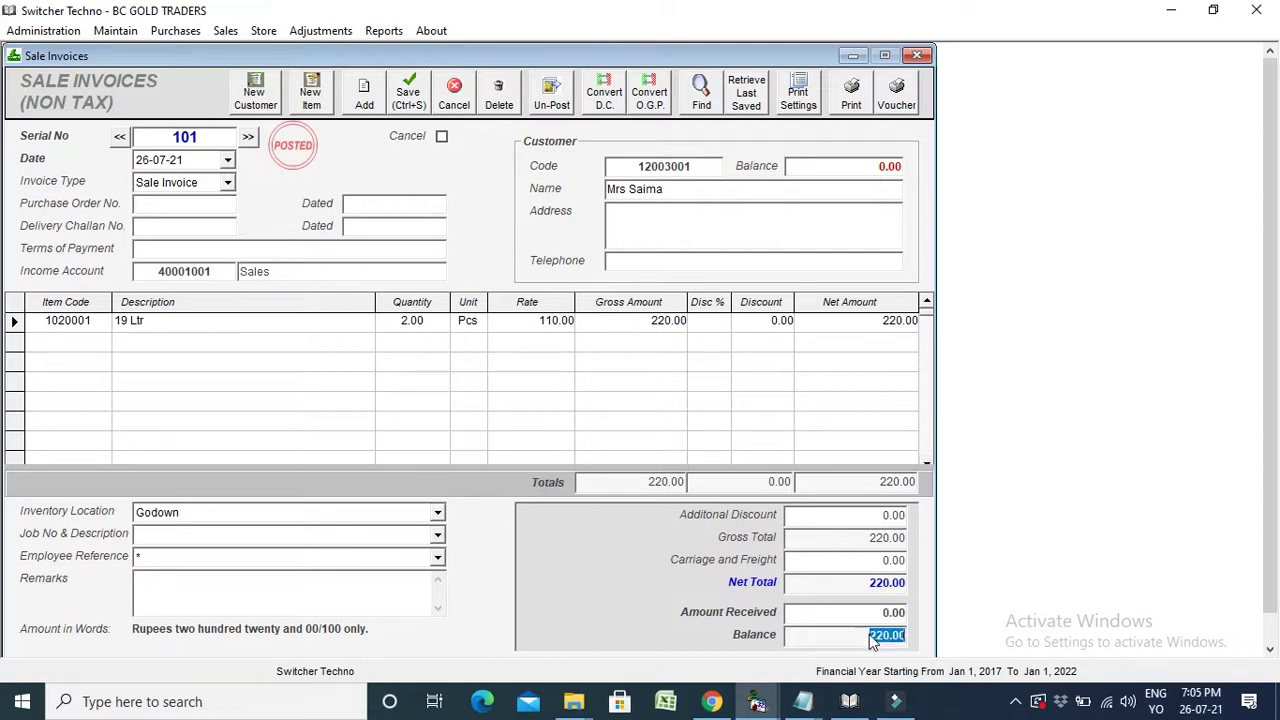
{"action": "left_click_drag", "start_coordinate": [684, 193], "coordinate": [637, 197]}
{"action": "left_click", "coordinate": [694, 190]}
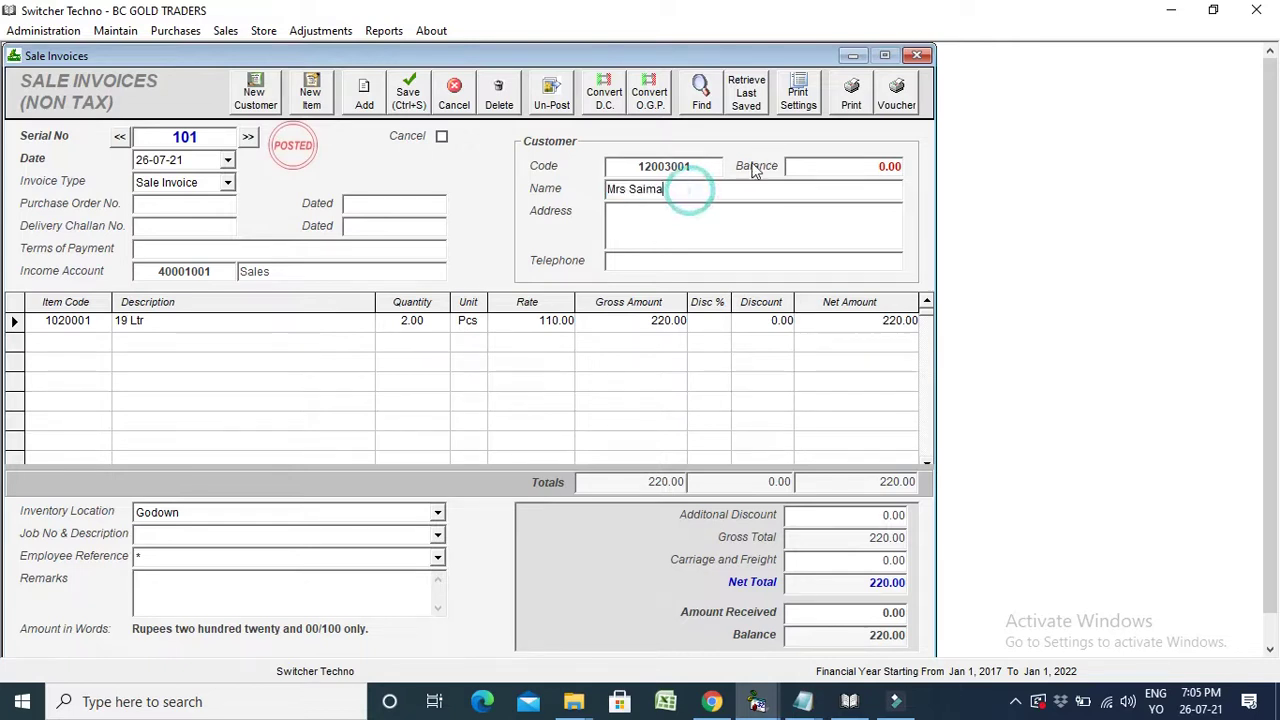
{"action": "left_click", "coordinate": [843, 92]}
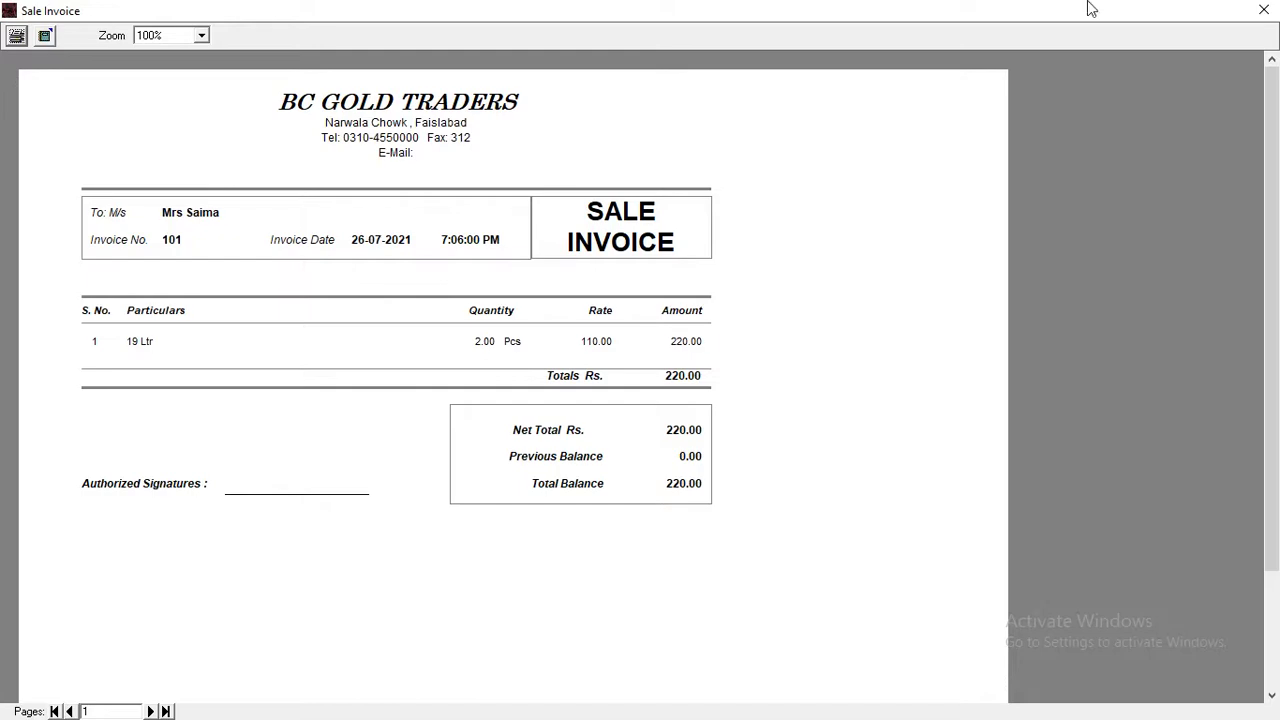
{"action": "left_click", "coordinate": [1264, 10]}
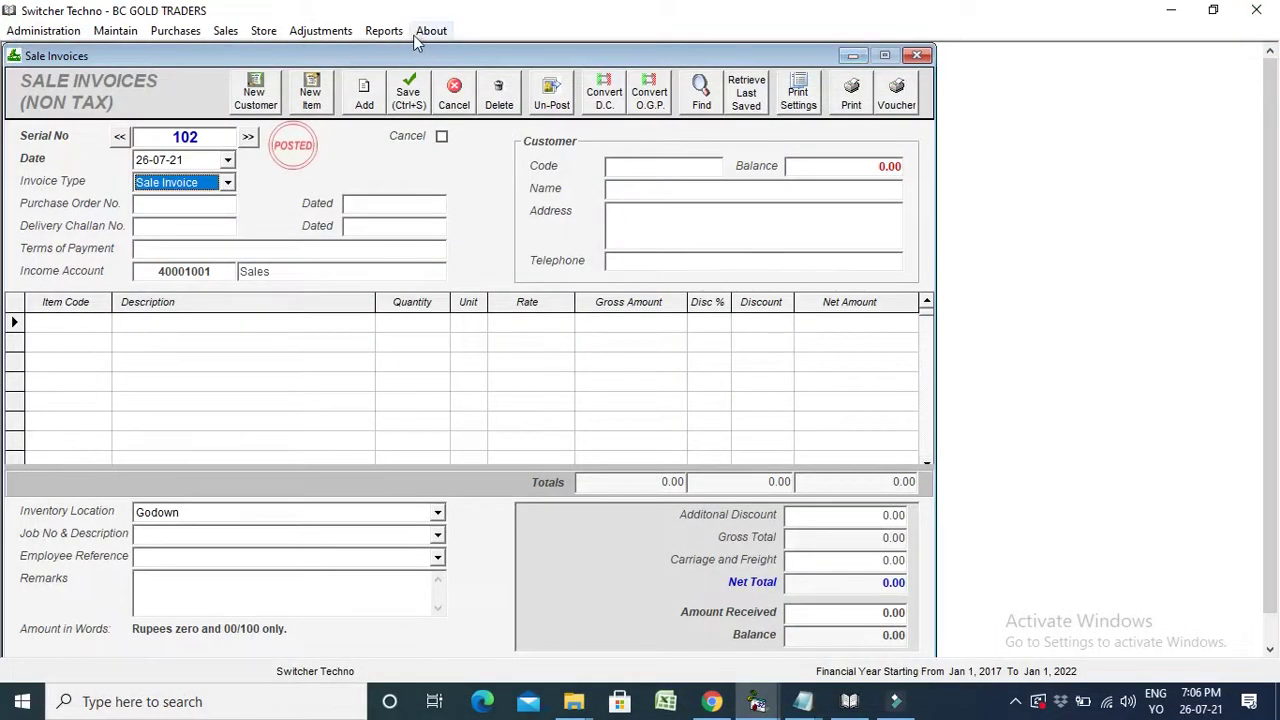
Step: Display the Customers' Balances report and check the customer's debit, credit and closing balance
{"action": "left_click", "coordinate": [386, 31]}
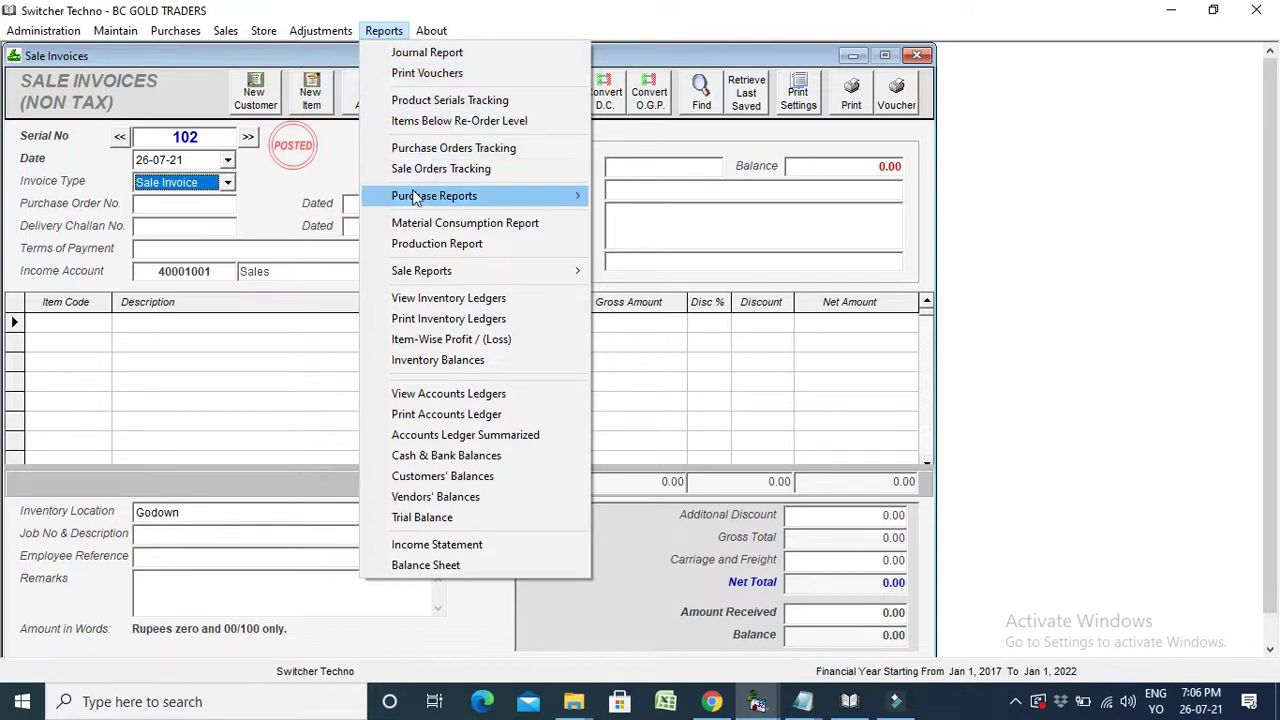
{"action": "left_click", "coordinate": [447, 478]}
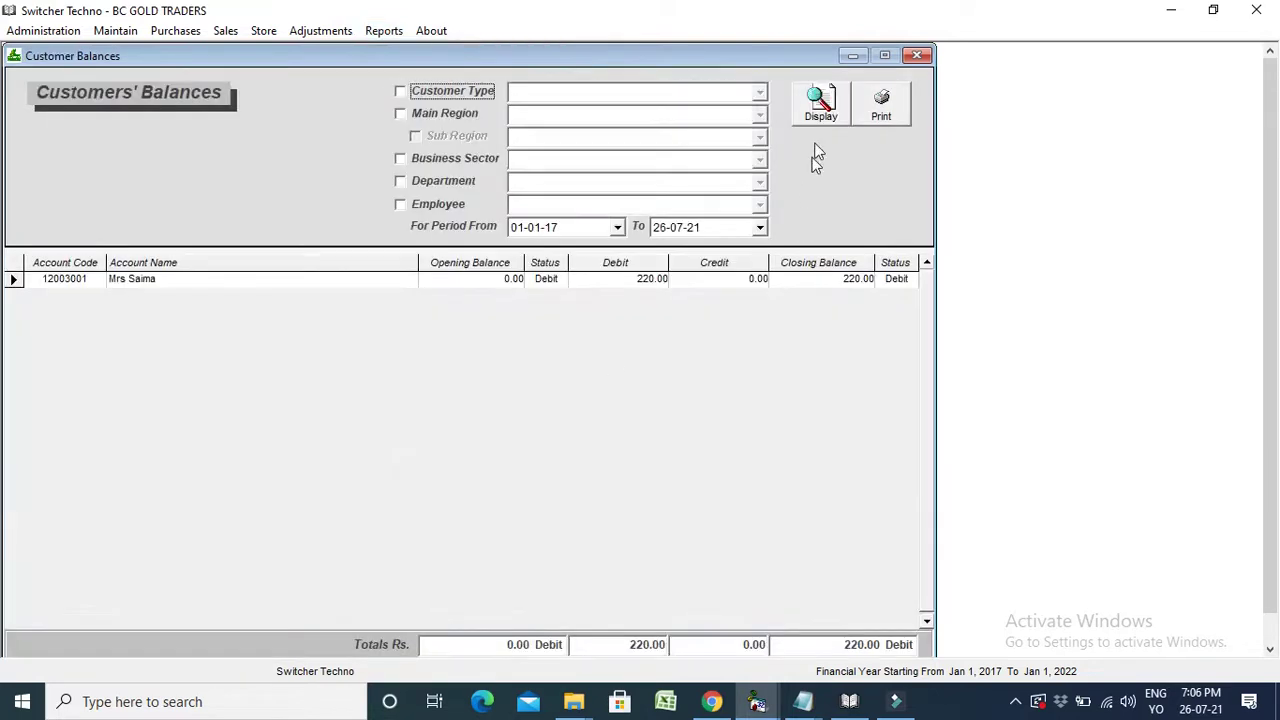
{"action": "left_click", "coordinate": [810, 304]}
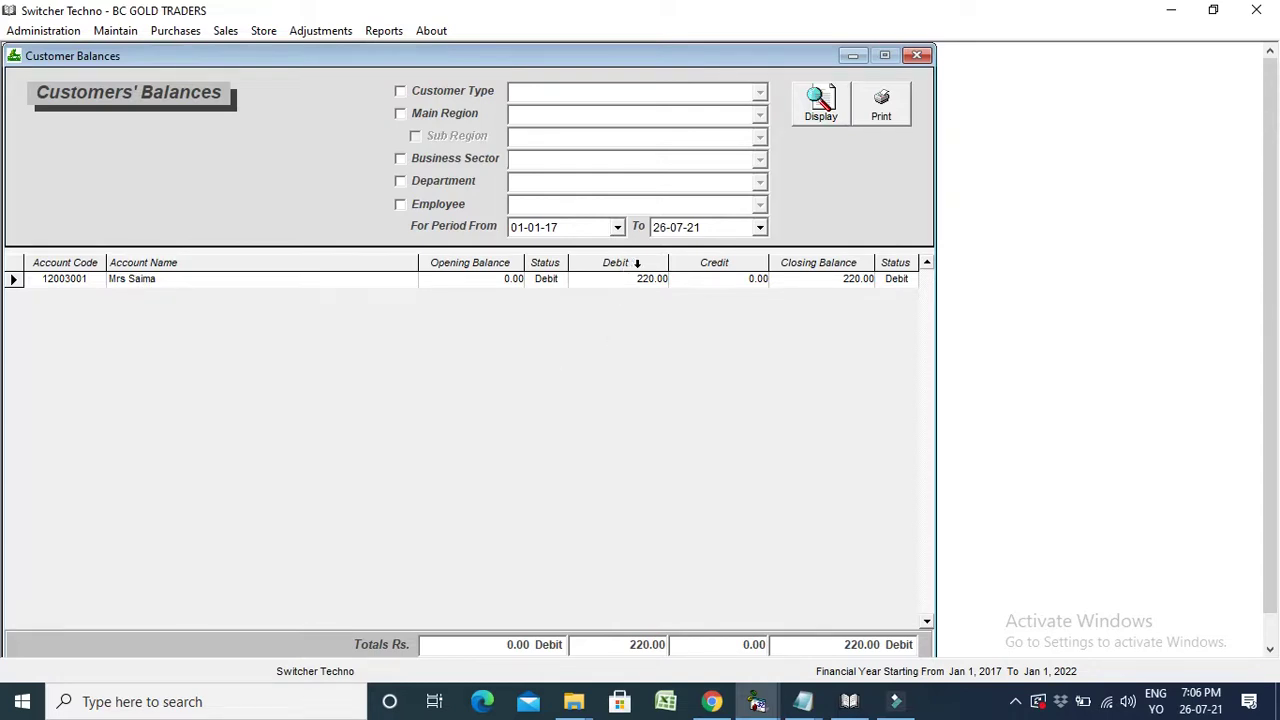
{"action": "left_click", "coordinate": [739, 267]}
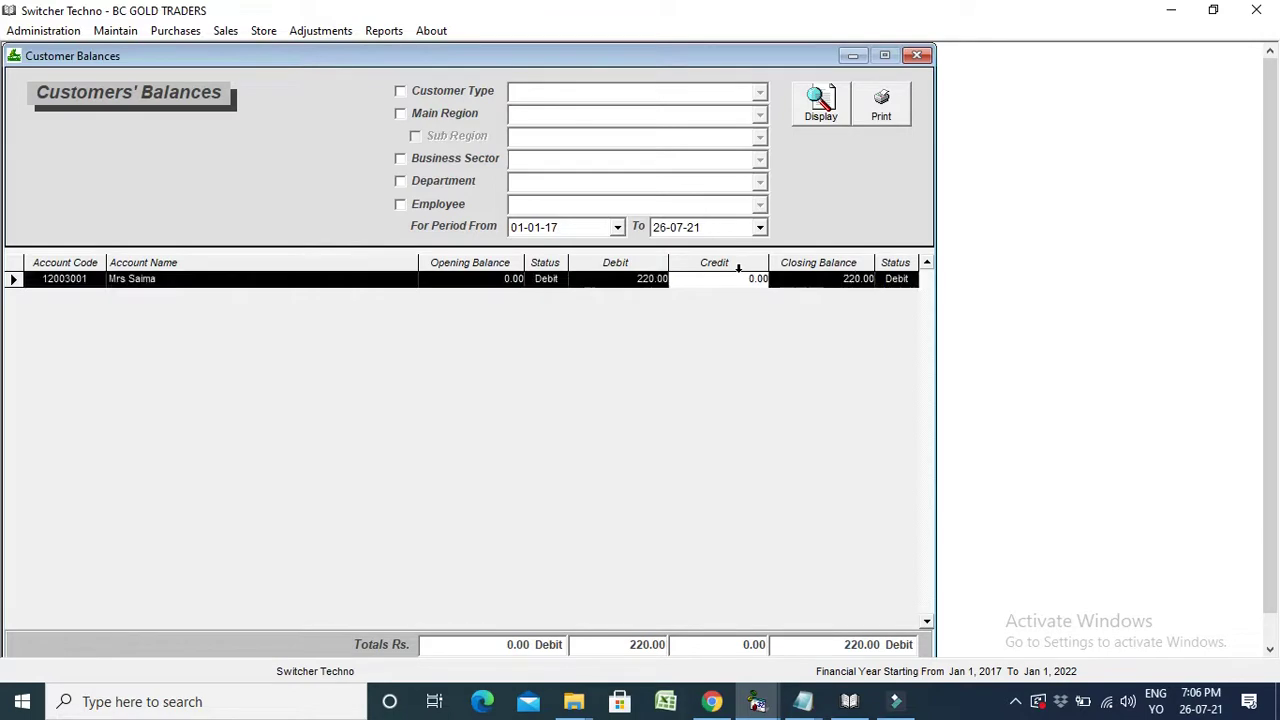
{"action": "left_click", "coordinate": [850, 262]}
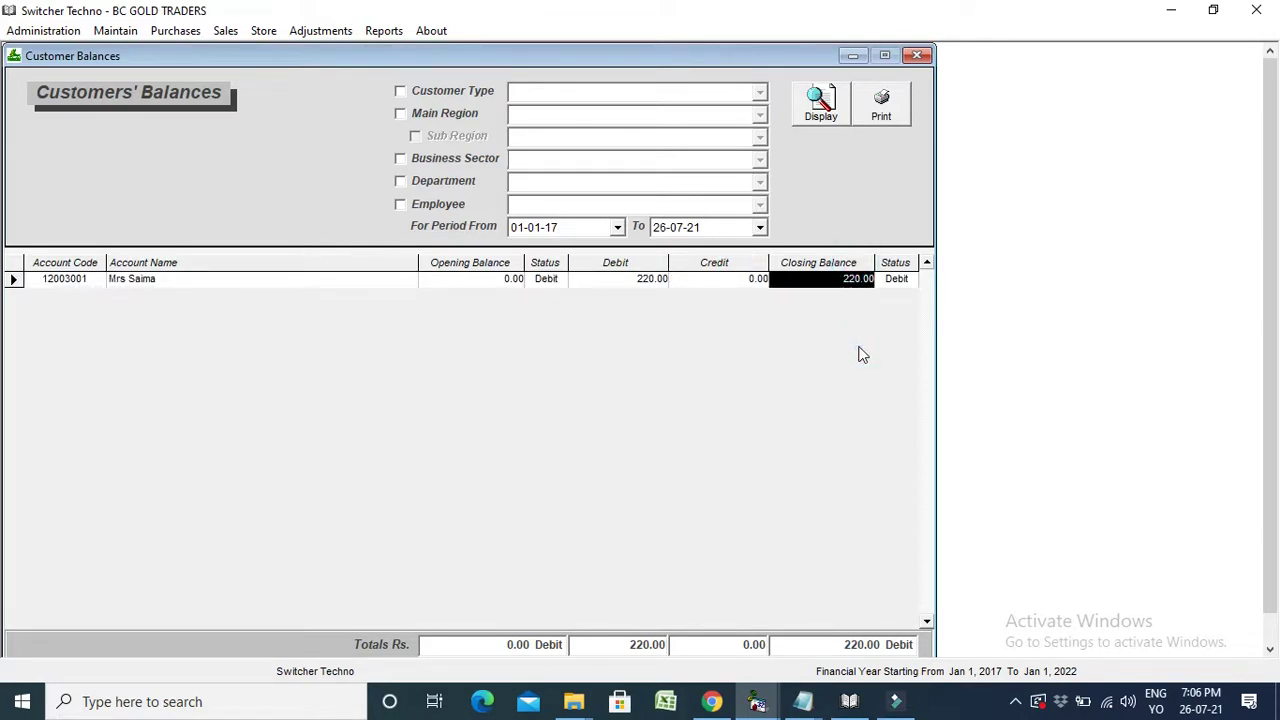
Step: Start a new cash receipt as a Petty Receipt with Cash in Hand as its cash account
{"action": "left_click", "coordinate": [198, 33]}
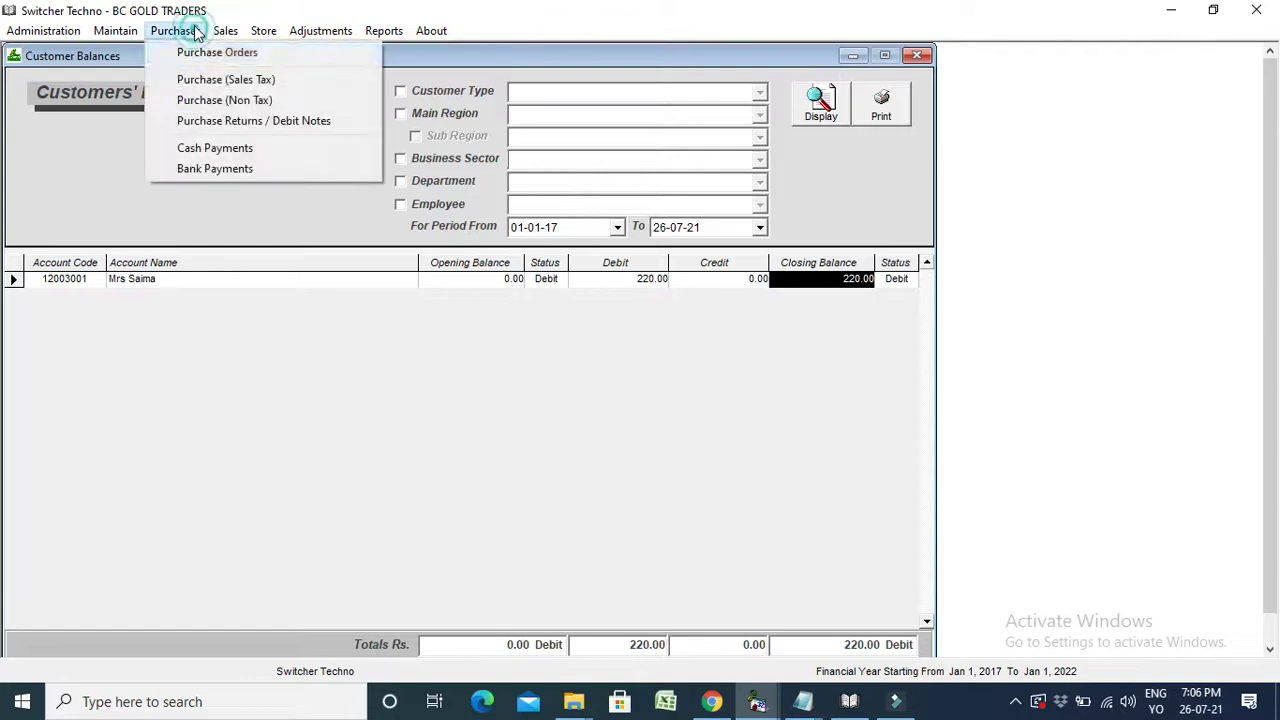
{"action": "mouse_move", "coordinate": [229, 35]}
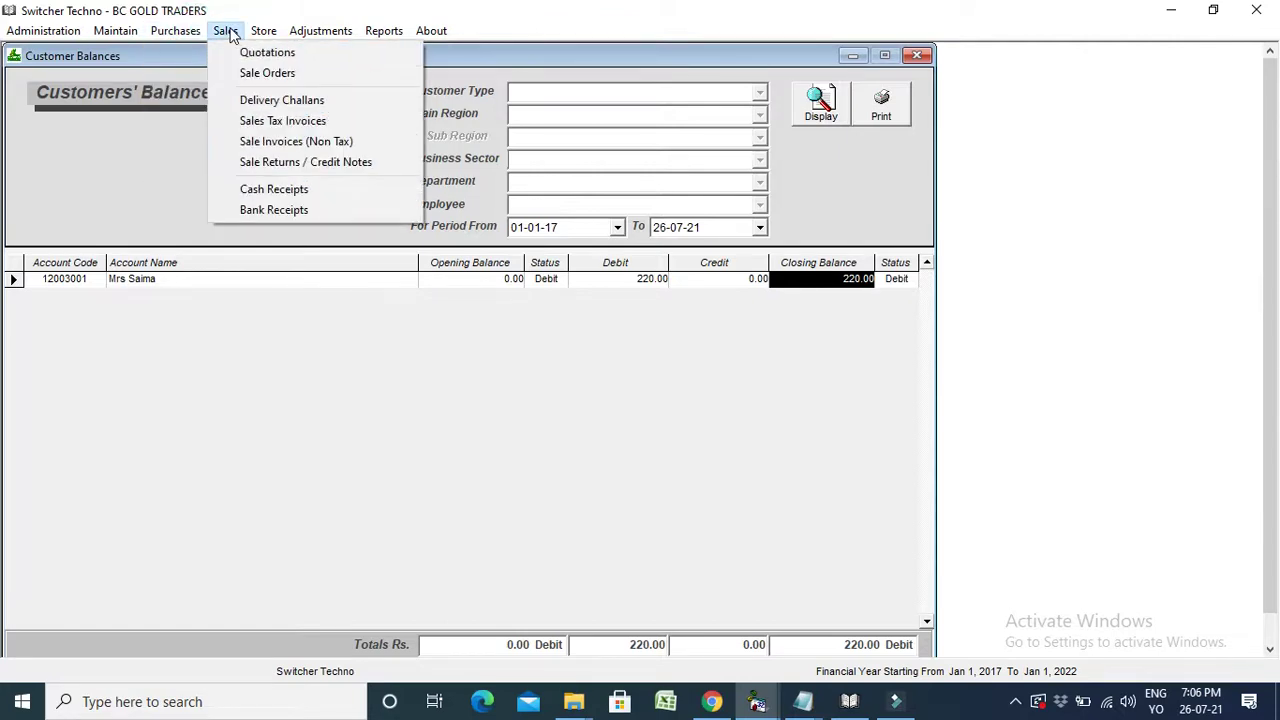
{"action": "left_click", "coordinate": [258, 190]}
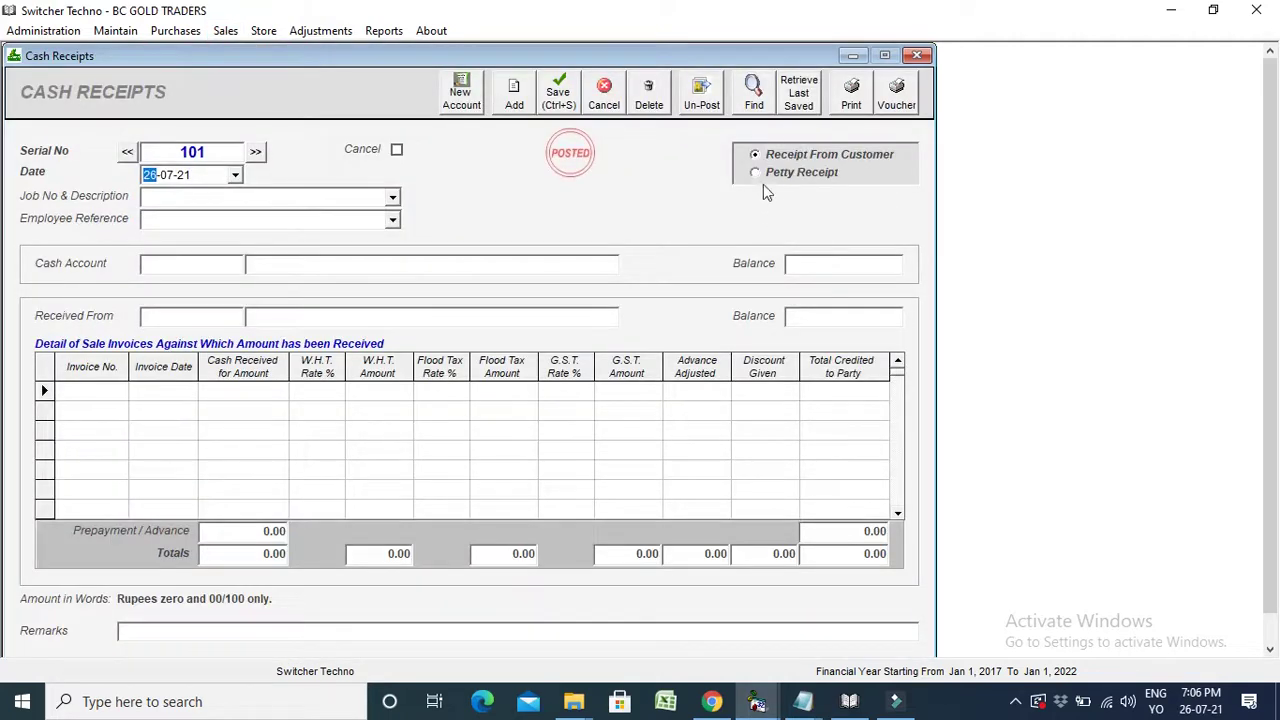
{"action": "left_click", "coordinate": [762, 180]}
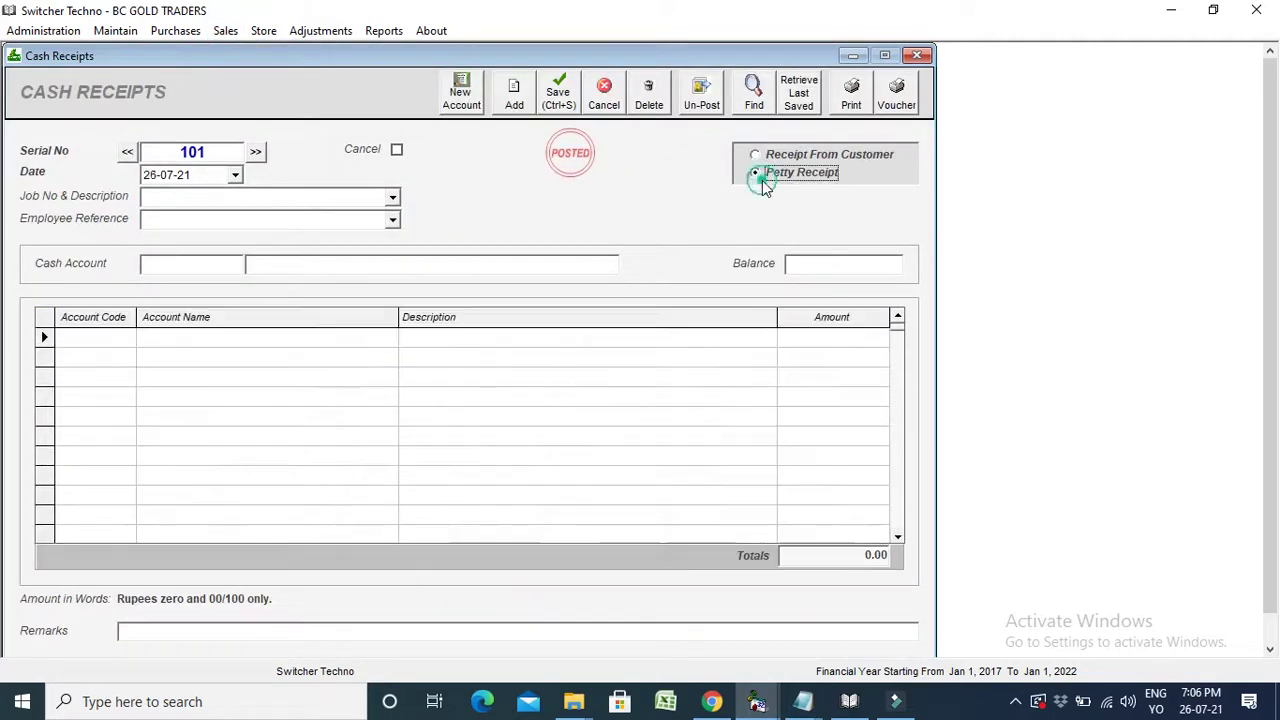
{"action": "left_click", "coordinate": [214, 263]}
{"action": "key", "text": "Return"}
Step: Add the customer's account to the receipt with description RECEVIED and amount 100, and save the receipt
{"action": "left_click", "coordinate": [94, 337]}
{"action": "type", "text": "mrs"}
{"action": "key", "text": "Return"}
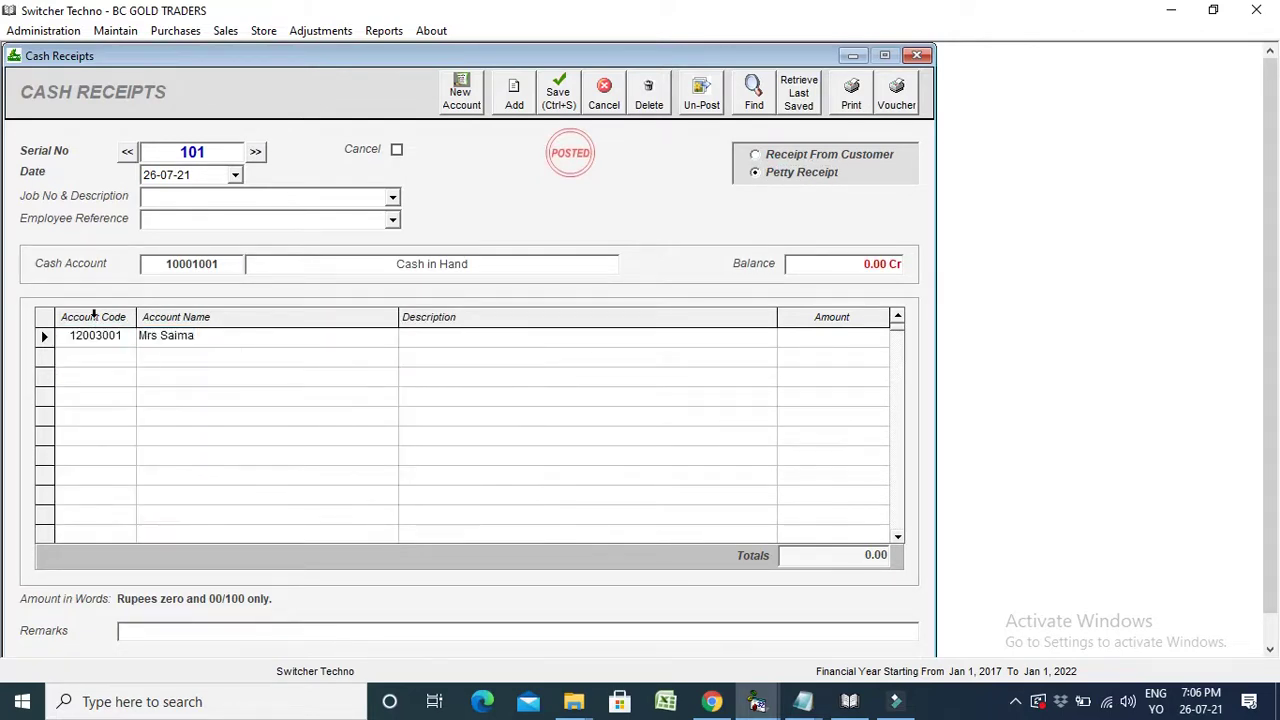
{"action": "type", "text": "RECEVIED"}
{"action": "key", "text": "Return"}
{"action": "type", "text": "100"}
{"action": "key", "text": "Return"}
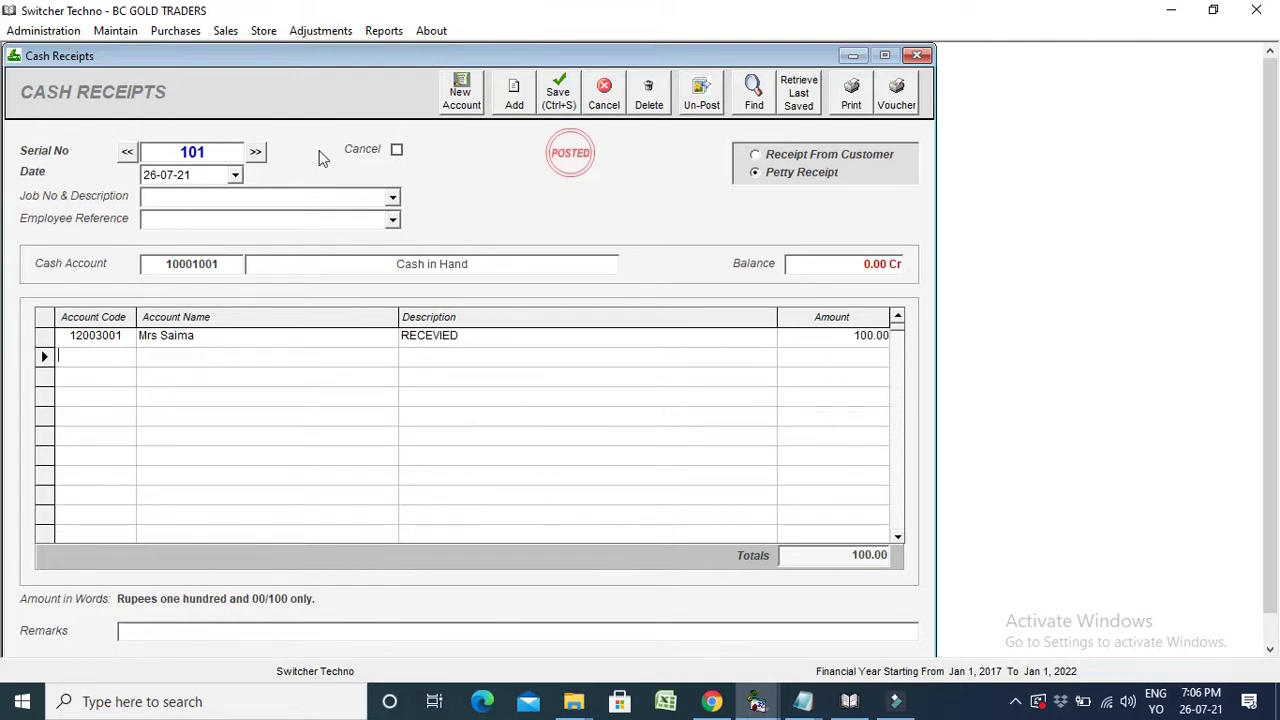
{"action": "left_click", "coordinate": [570, 90]}
Step: Refresh the Customers' Balances report and review the customer's debit, credit and closing balance after the receipt
{"action": "left_click", "coordinate": [372, 35]}
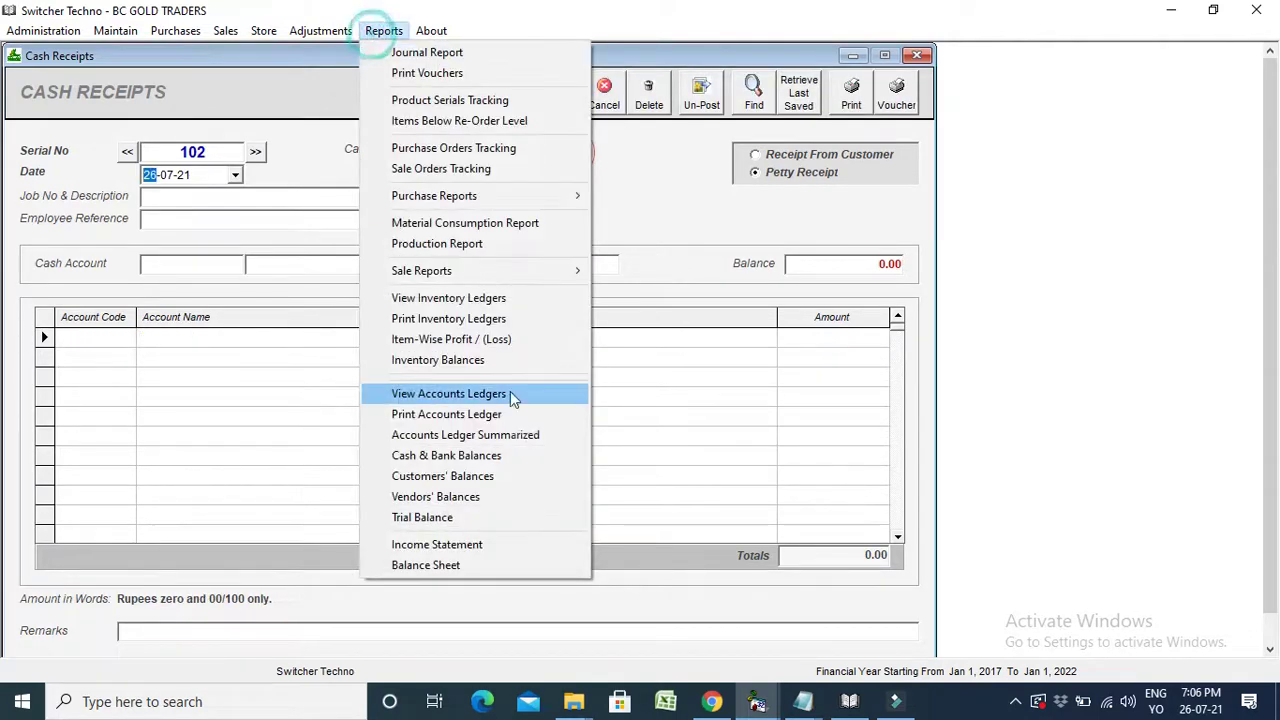
{"action": "left_click", "coordinate": [500, 475]}
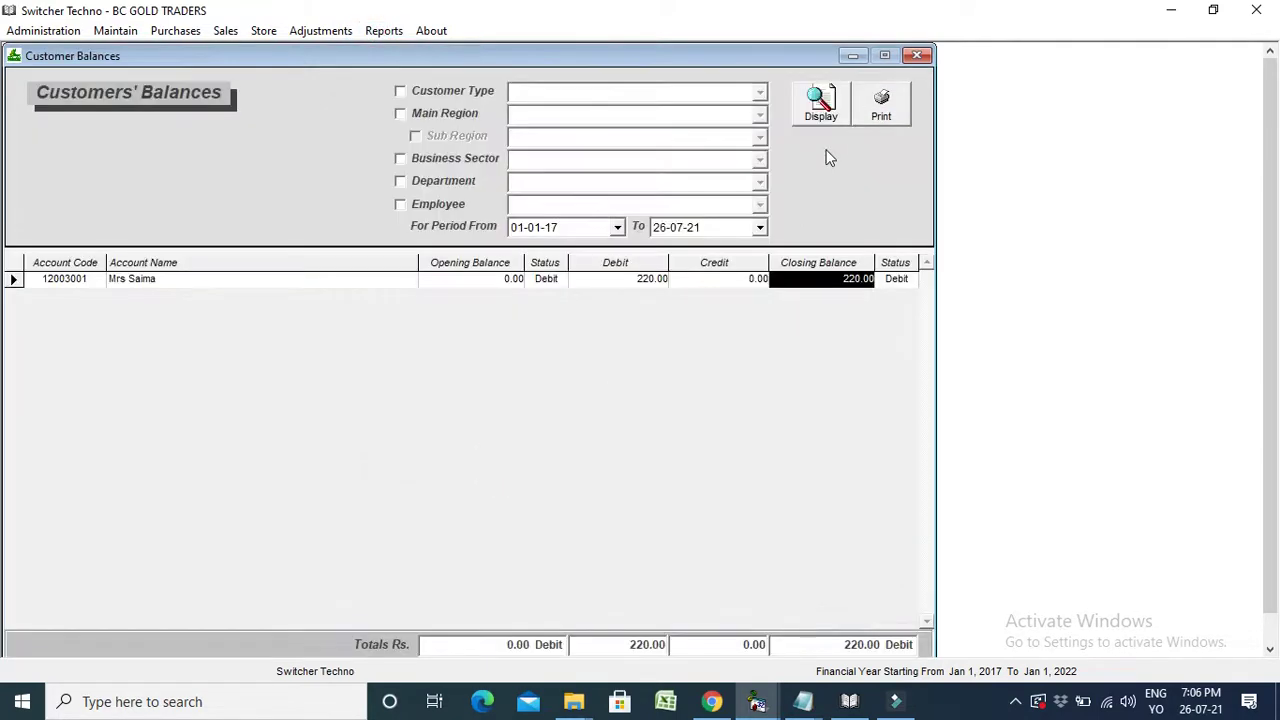
{"action": "left_click", "coordinate": [822, 101]}
{"action": "left_click", "coordinate": [622, 320]}
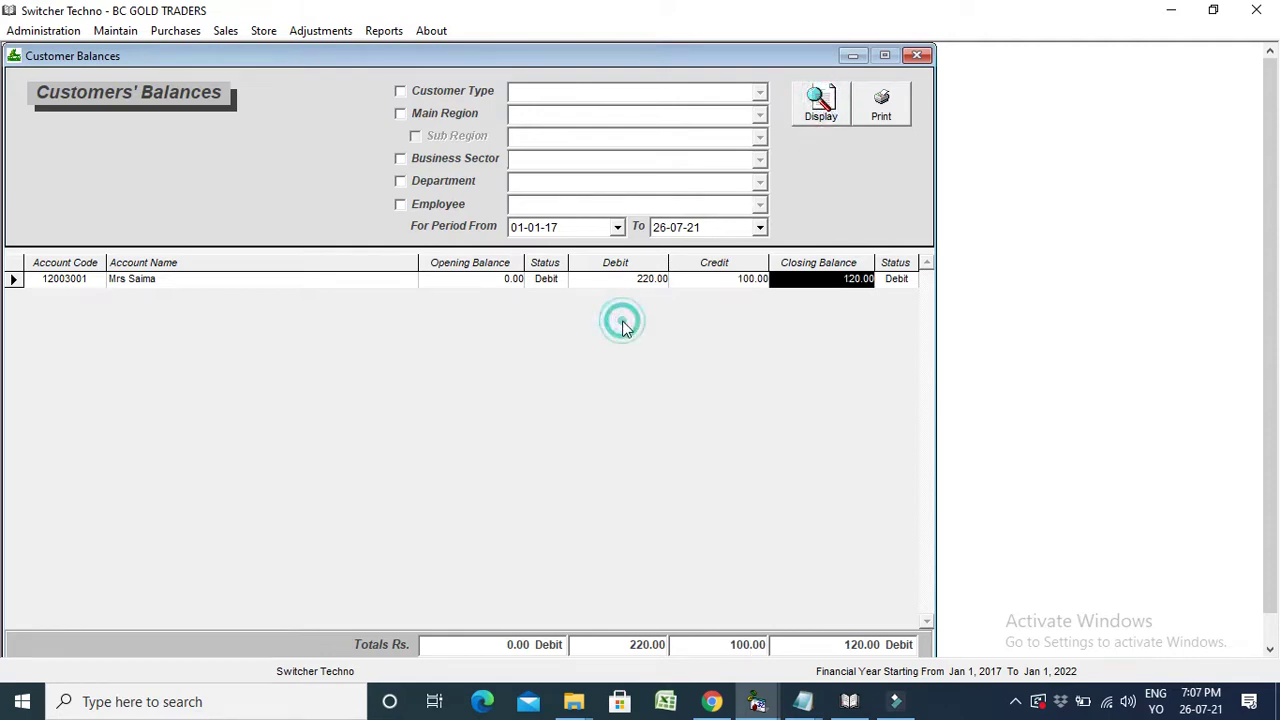
{"action": "left_click", "coordinate": [644, 266]}
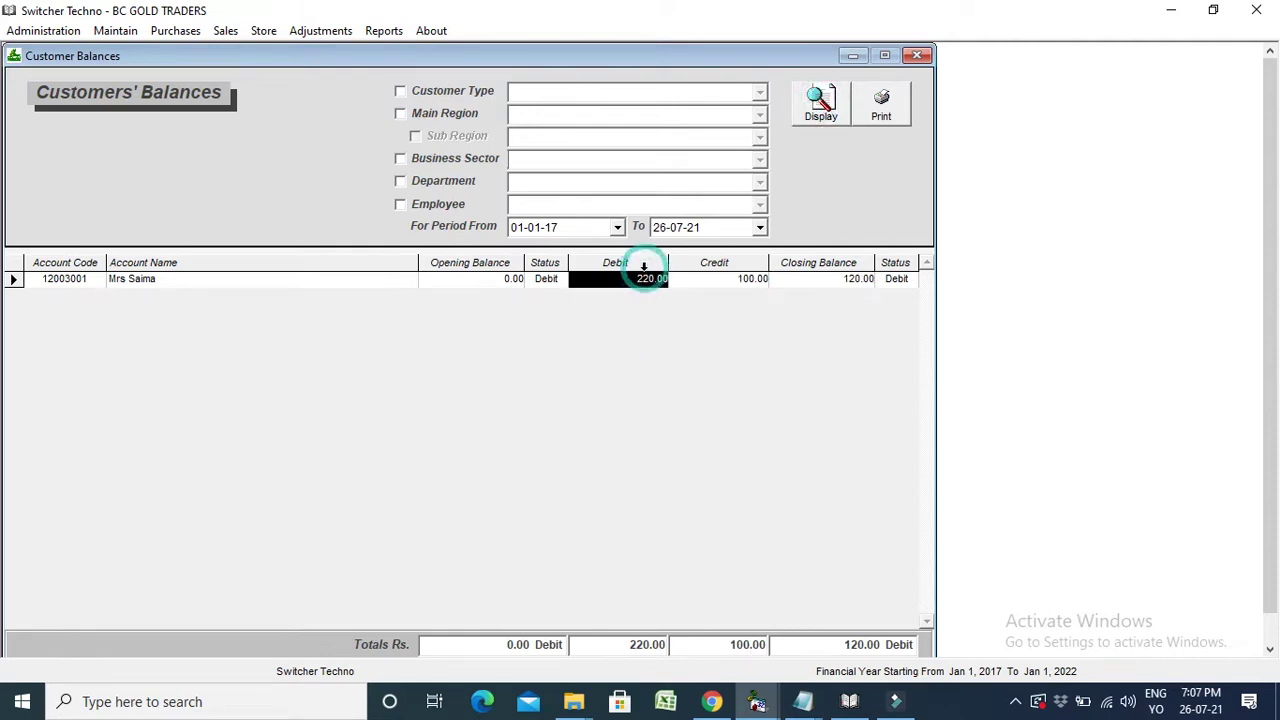
{"action": "left_click", "coordinate": [728, 265]}
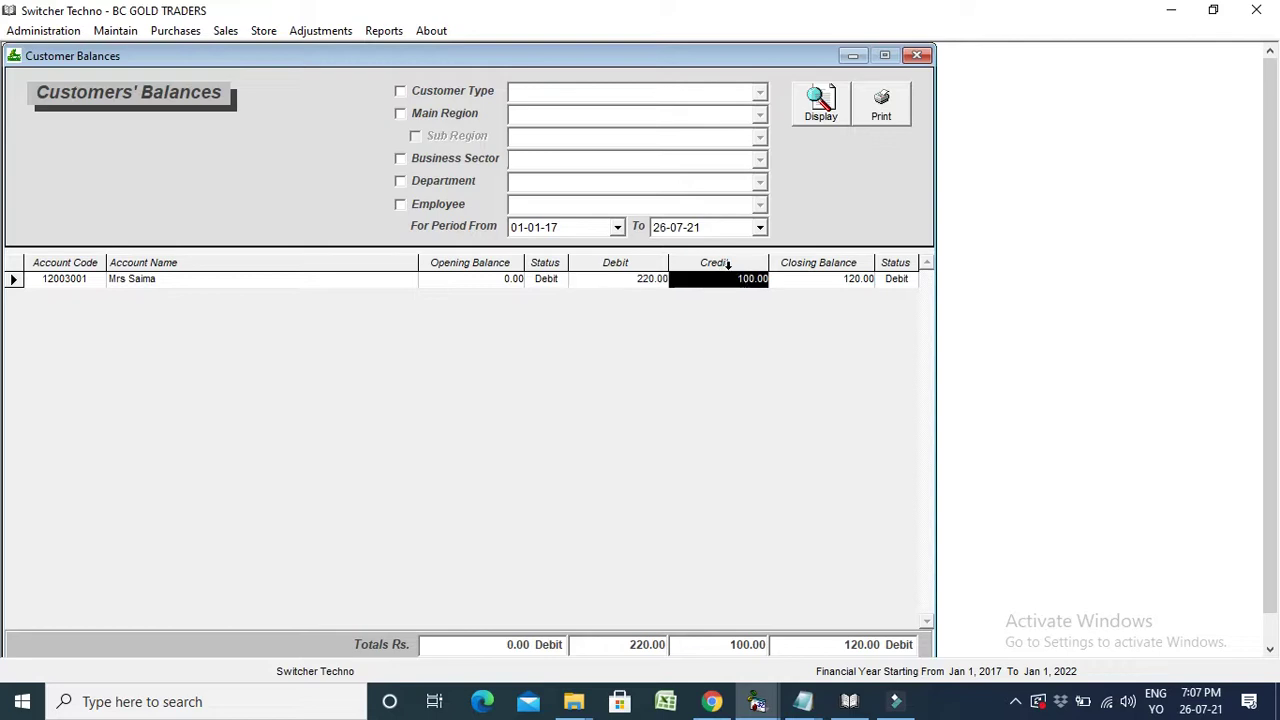
{"action": "left_click", "coordinate": [857, 279]}
{"action": "left_click", "coordinate": [838, 314]}
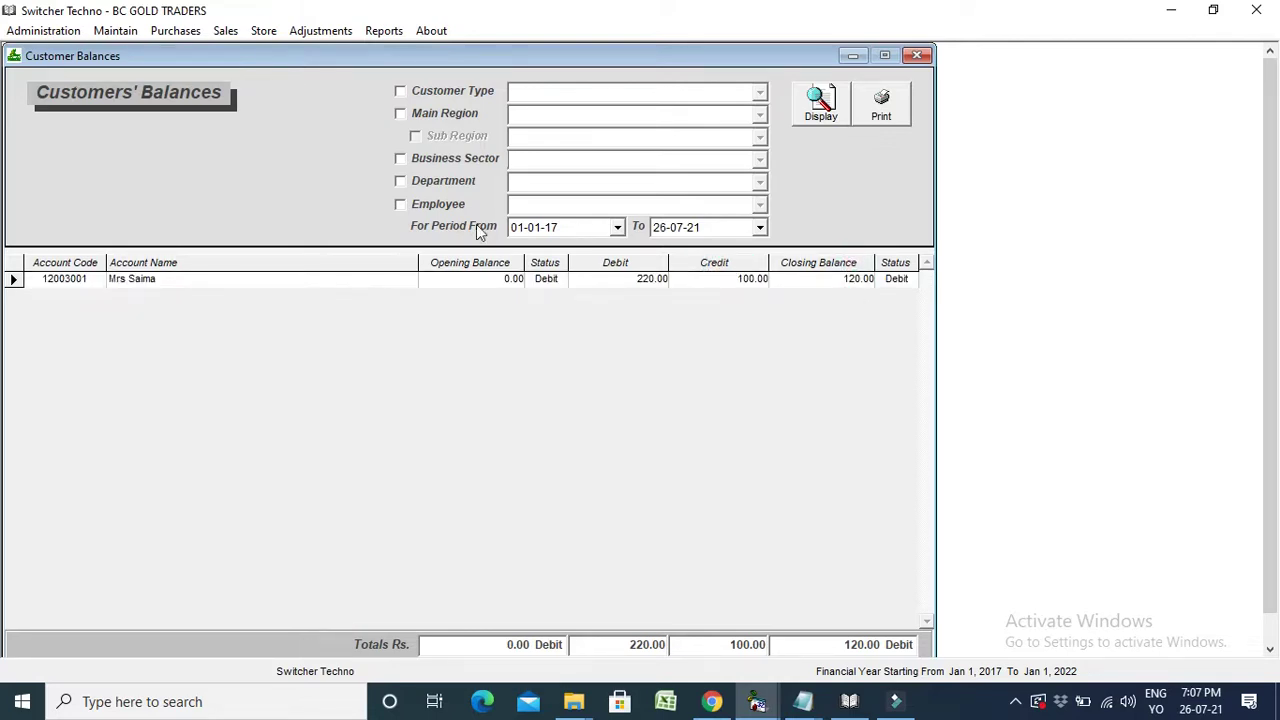
Step: Try out the Customers' Balances filters with the period start date, main region karachi and its sub region
{"action": "left_click", "coordinate": [617, 227]}
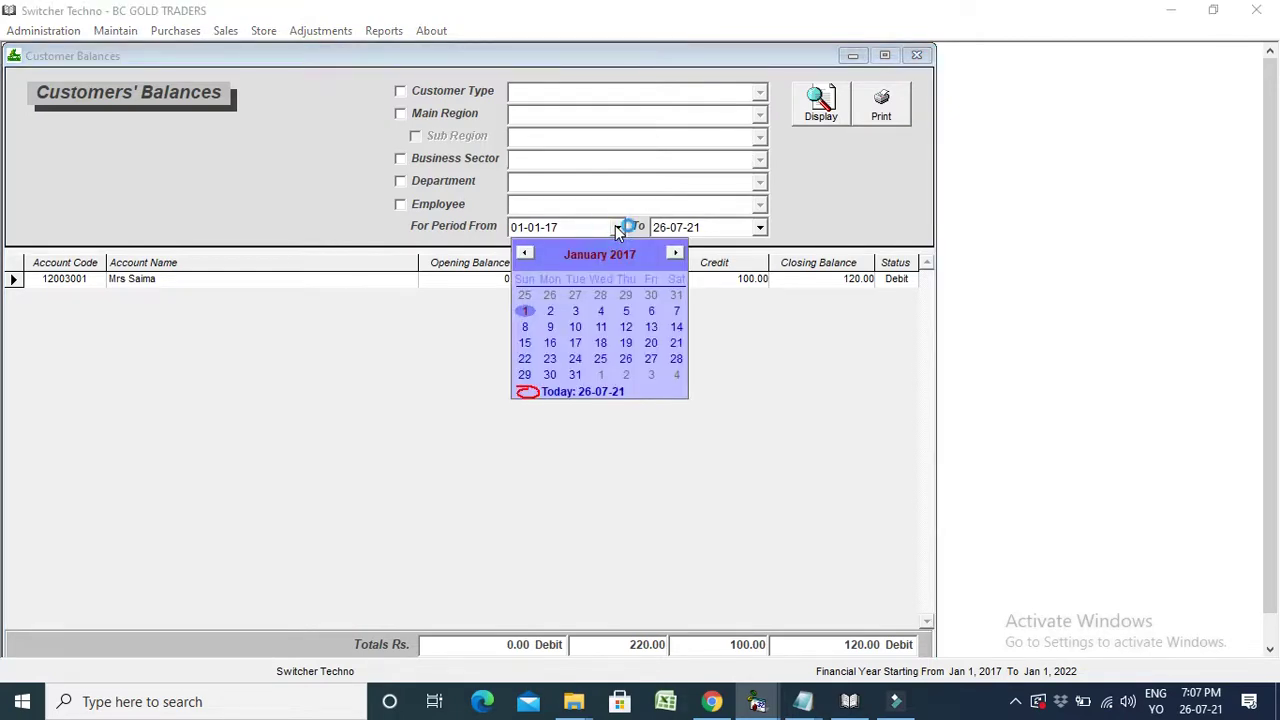
{"action": "left_click", "coordinate": [617, 227]}
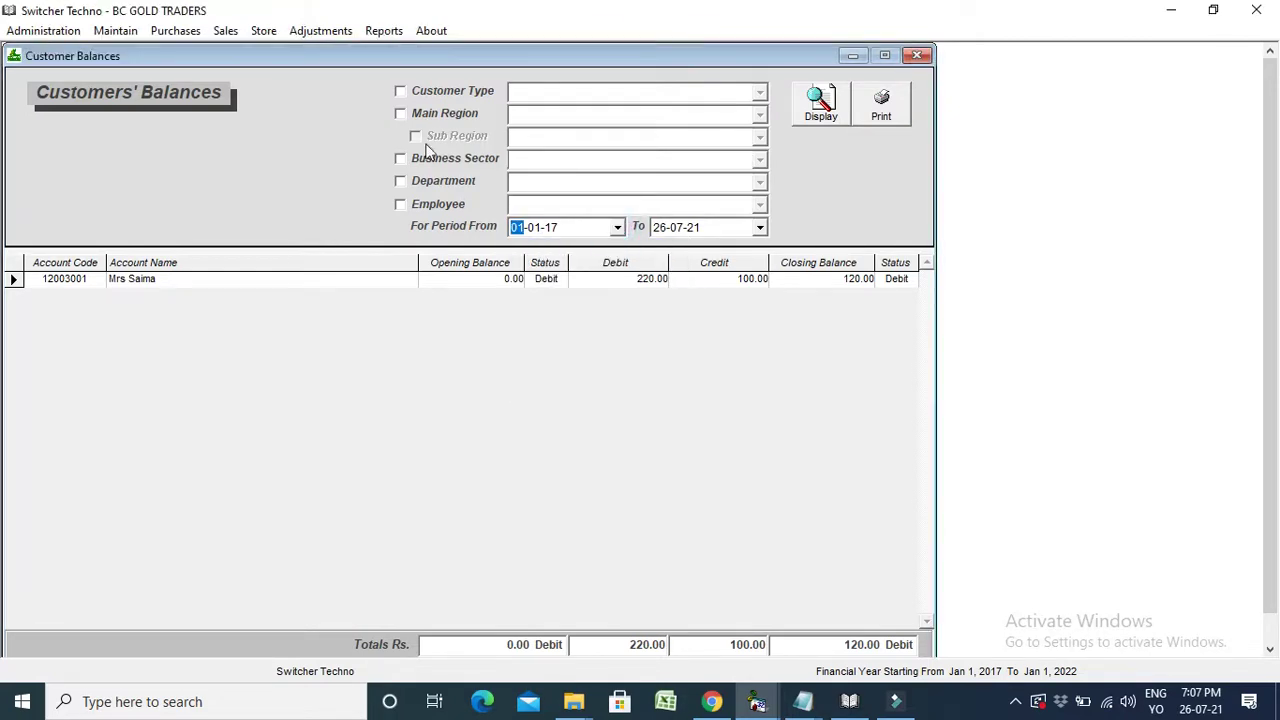
{"action": "left_click", "coordinate": [417, 112]}
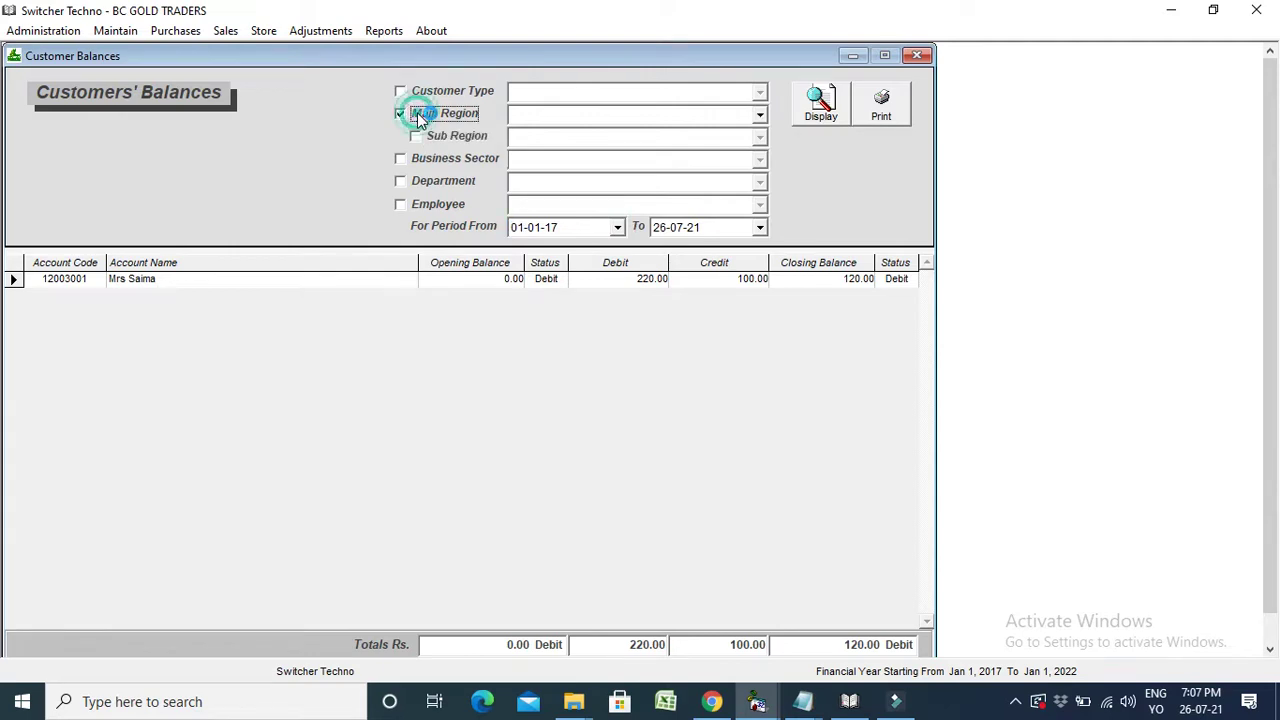
{"action": "left_click", "coordinate": [760, 116]}
{"action": "left_click", "coordinate": [740, 133]}
{"action": "left_click", "coordinate": [457, 140]}
{"action": "left_click", "coordinate": [760, 137]}
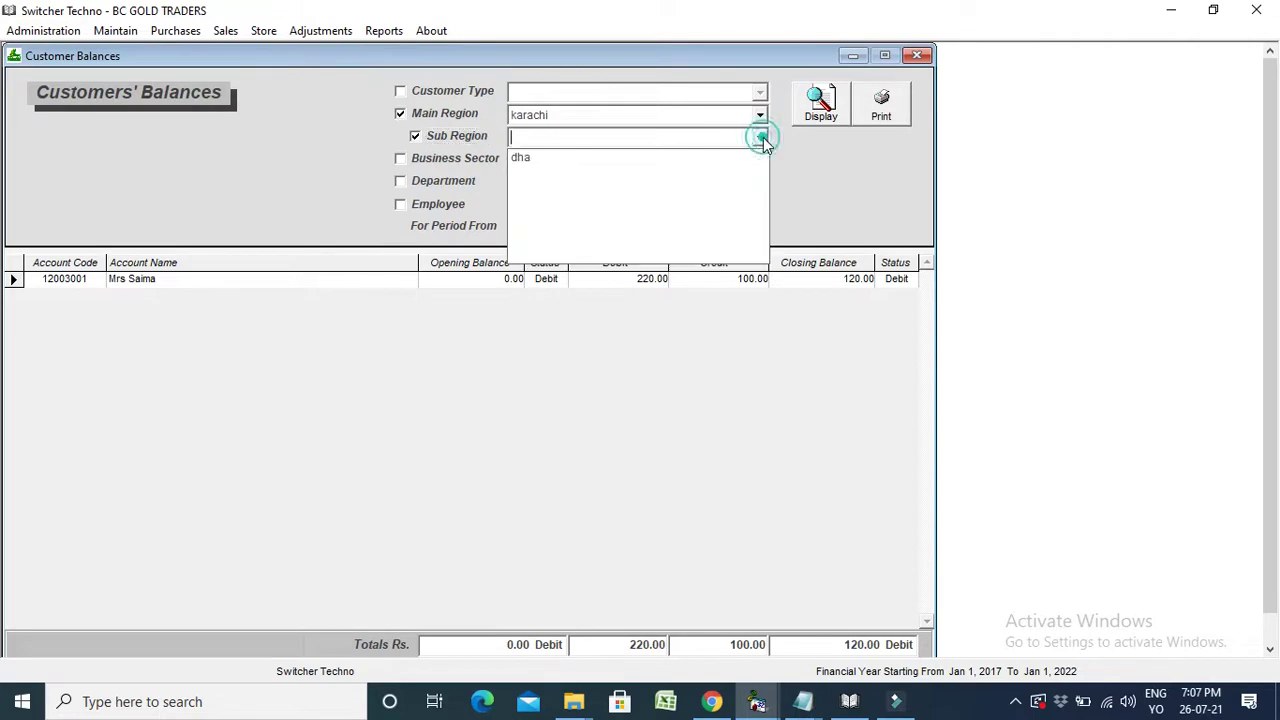
{"action": "left_click", "coordinate": [436, 113]}
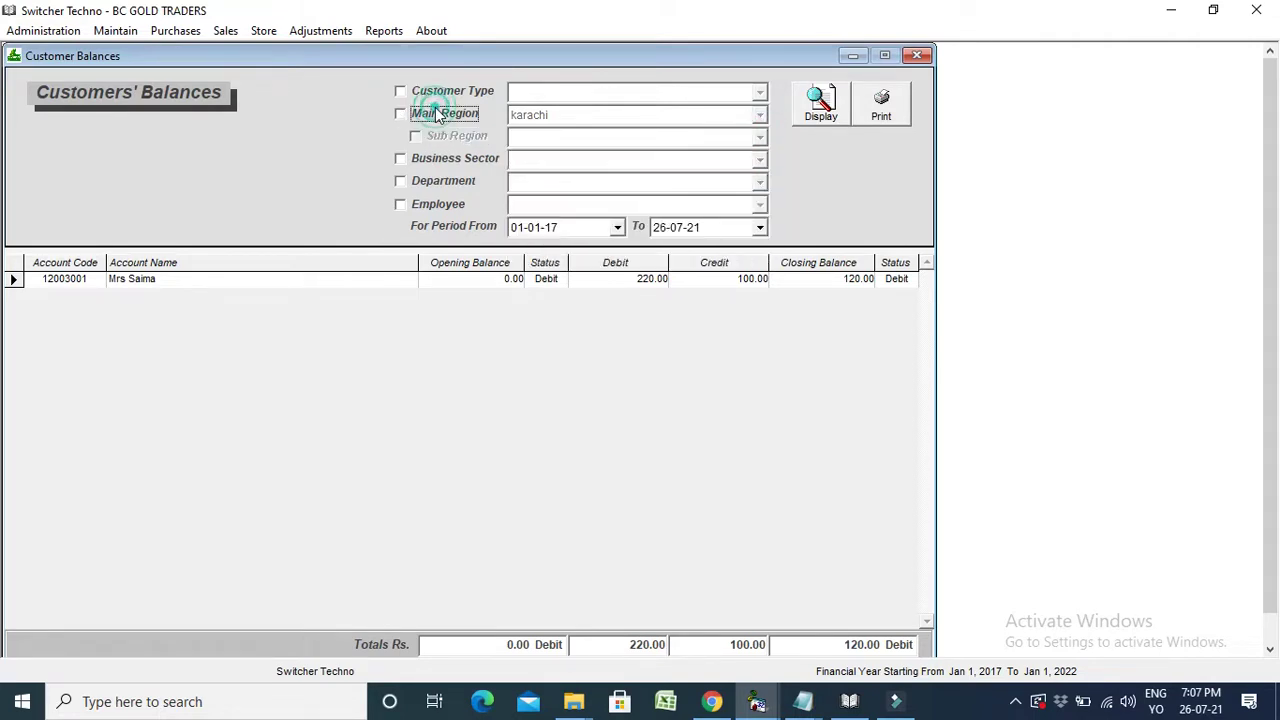
Step: Display the Sale Register report for all sales and check its total amount excluding tax
{"action": "left_click", "coordinate": [384, 31]}
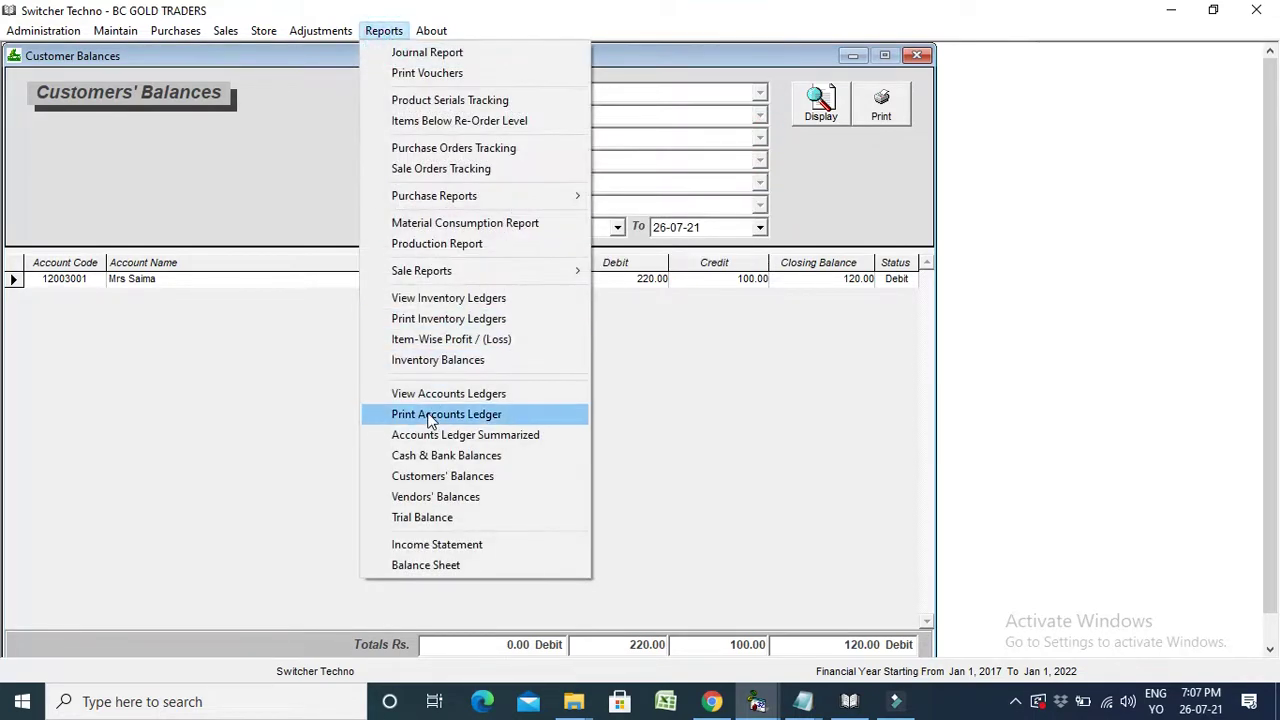
{"action": "mouse_move", "coordinate": [457, 279]}
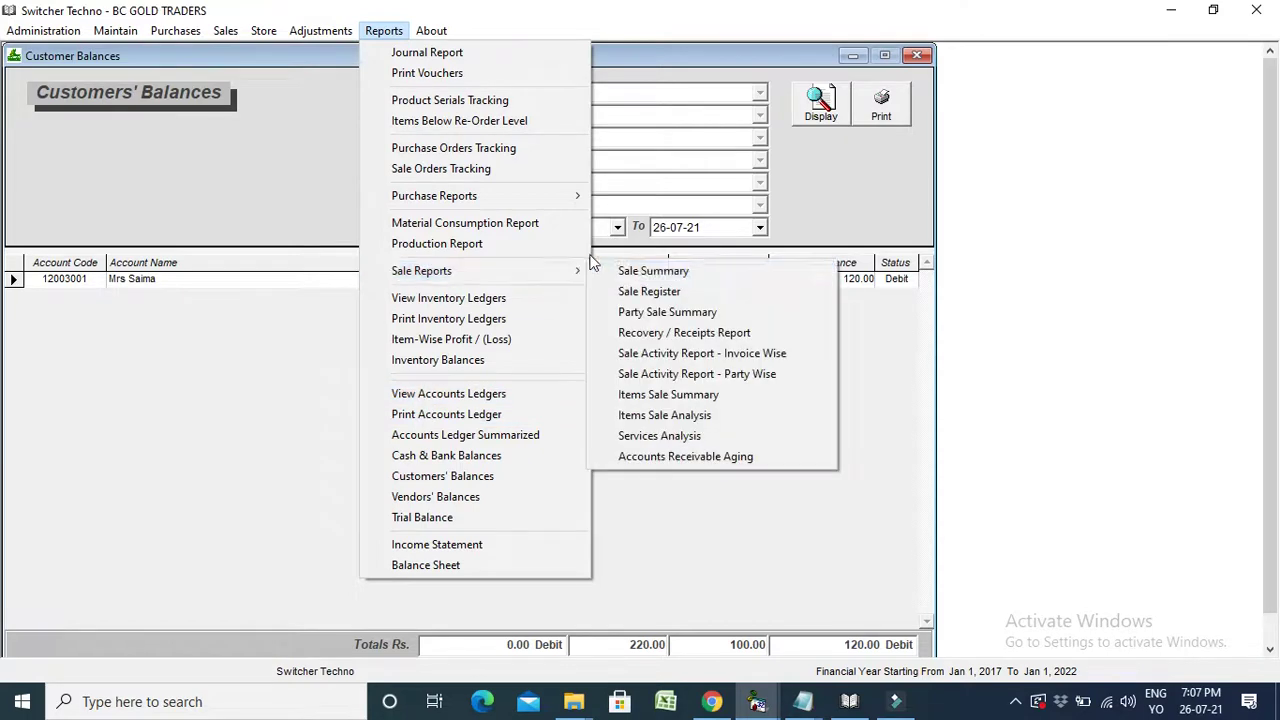
{"action": "left_click", "coordinate": [630, 291]}
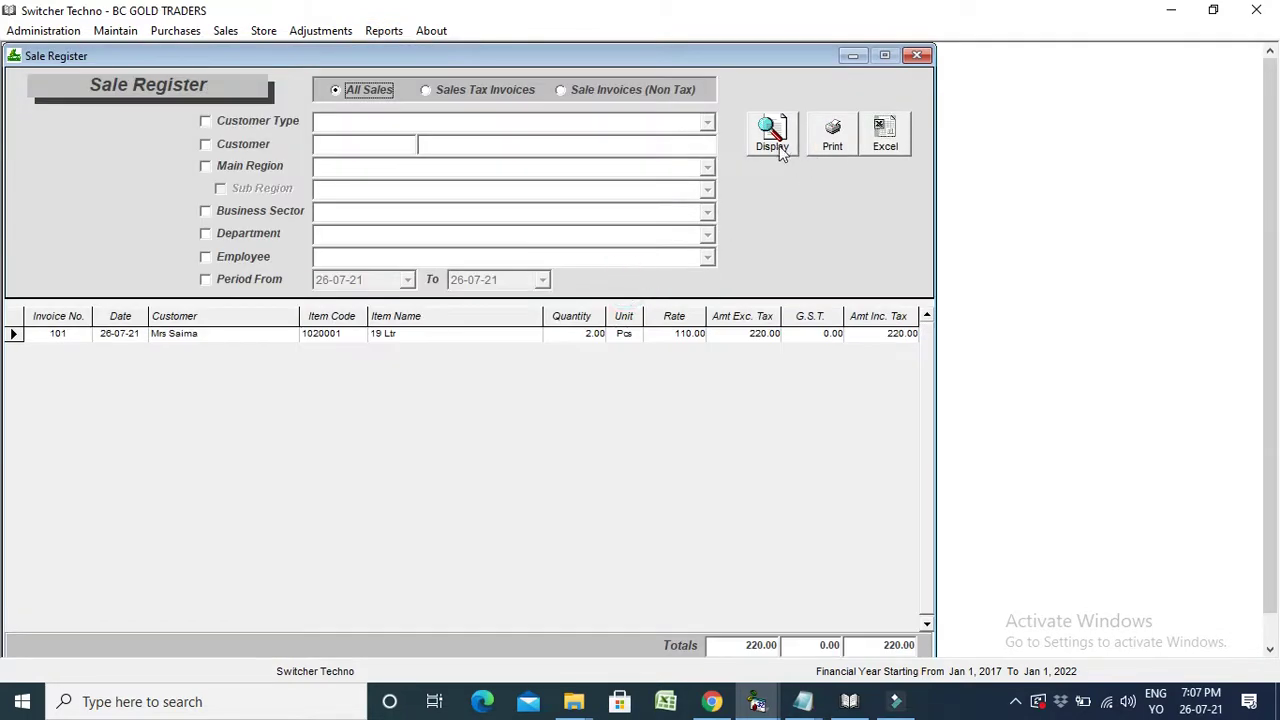
{"action": "left_click", "coordinate": [776, 145]}
{"action": "left_click", "coordinate": [745, 649]}
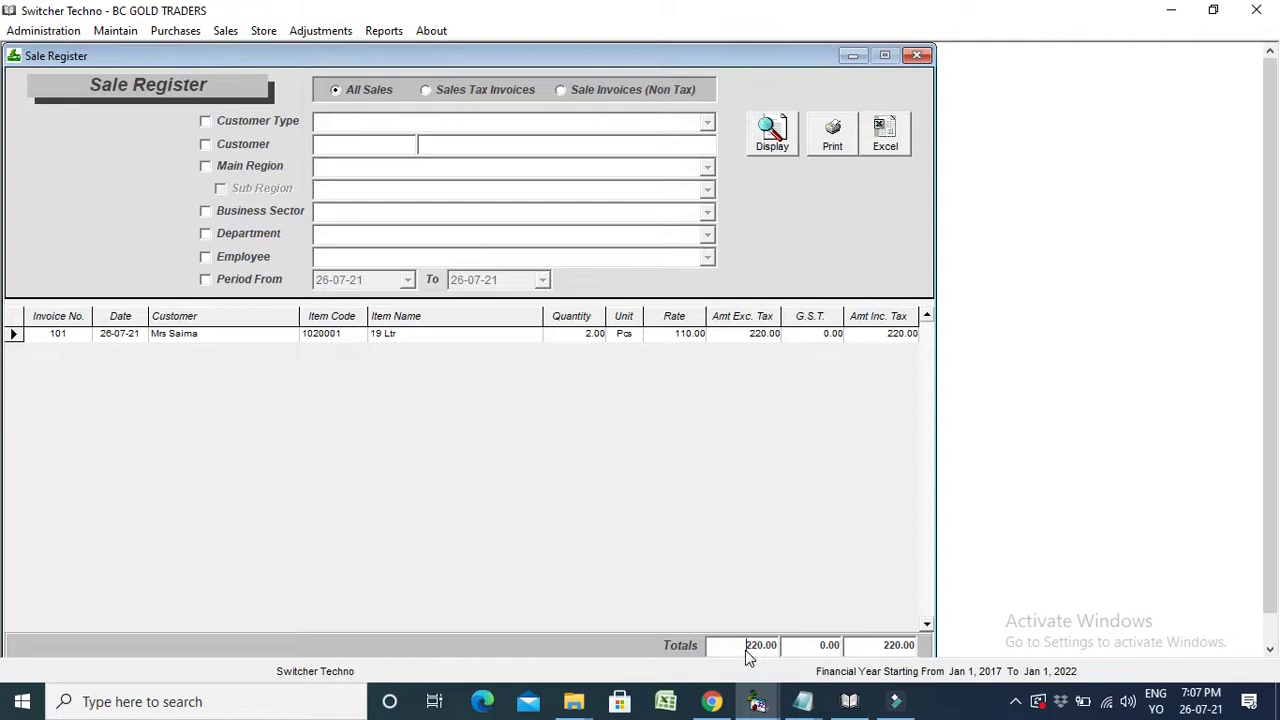
{"action": "left_click", "coordinate": [745, 652]}
Step: Try out the Sale Register's period and main region filters, leaving both disabled
{"action": "left_click", "coordinate": [252, 283]}
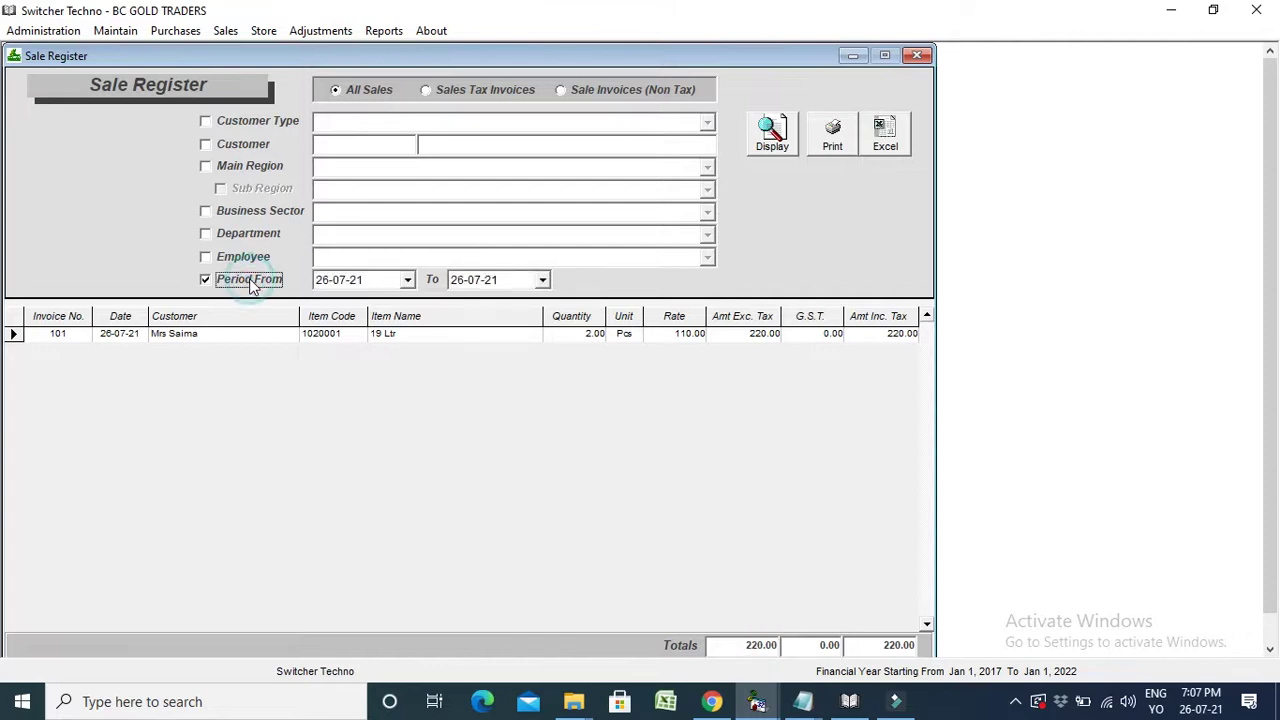
{"action": "left_click", "coordinate": [232, 172]}
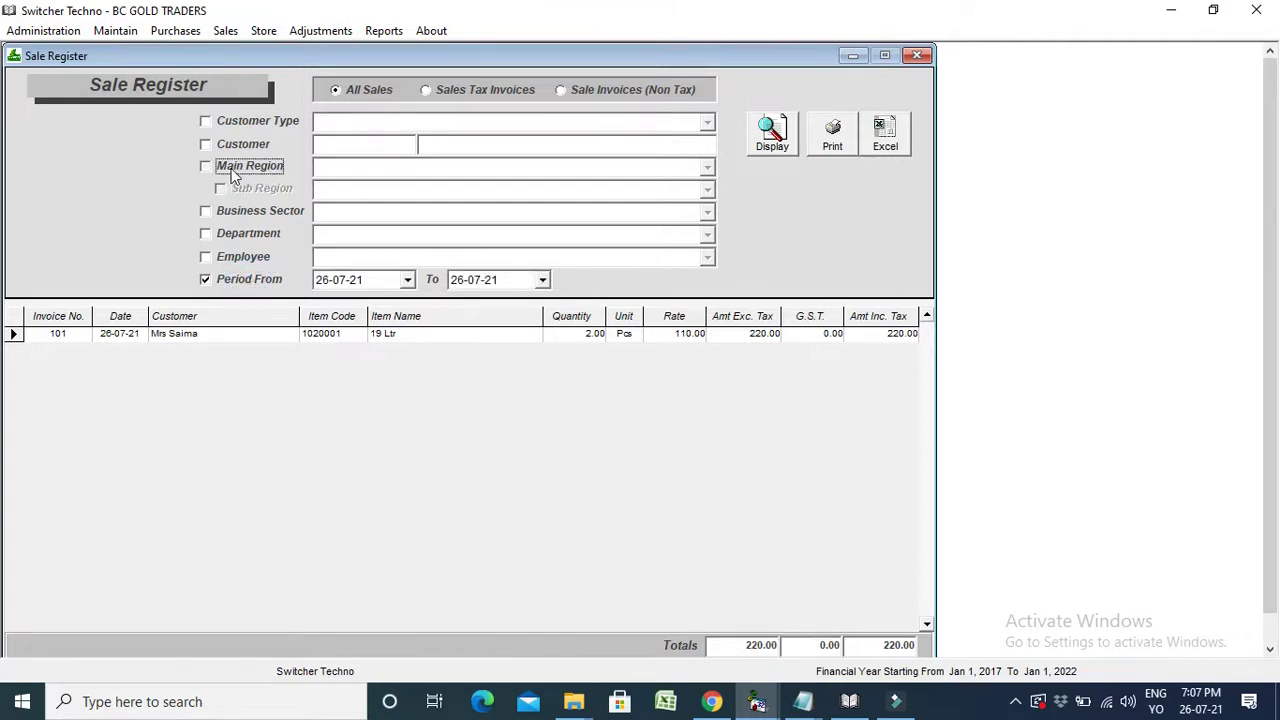
{"action": "left_click", "coordinate": [232, 173]}
{"action": "left_click", "coordinate": [232, 172]}
{"action": "left_click", "coordinate": [205, 283]}
{"action": "left_click", "coordinate": [255, 166]}
Step: Try filtering the Sale Register by customer type, choosing Residence and Credit Customer
{"action": "left_click", "coordinate": [266, 123]}
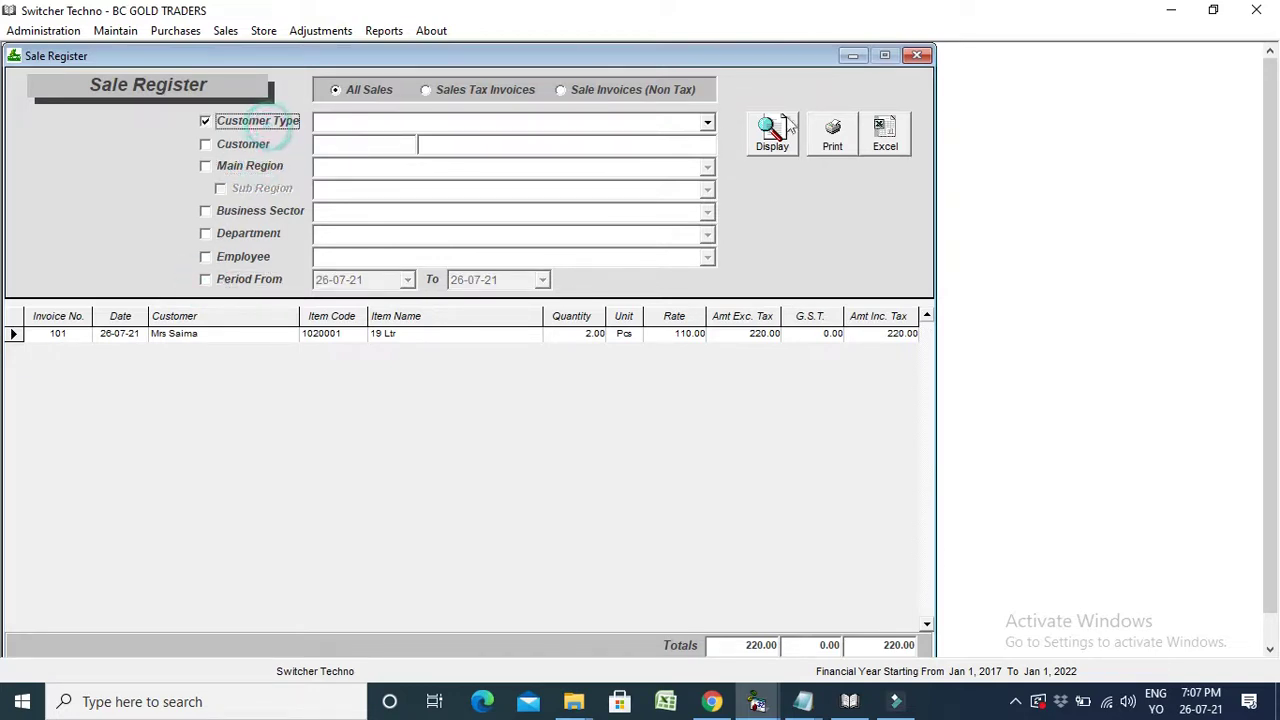
{"action": "left_click", "coordinate": [707, 122]}
{"action": "left_click", "coordinate": [675, 172]}
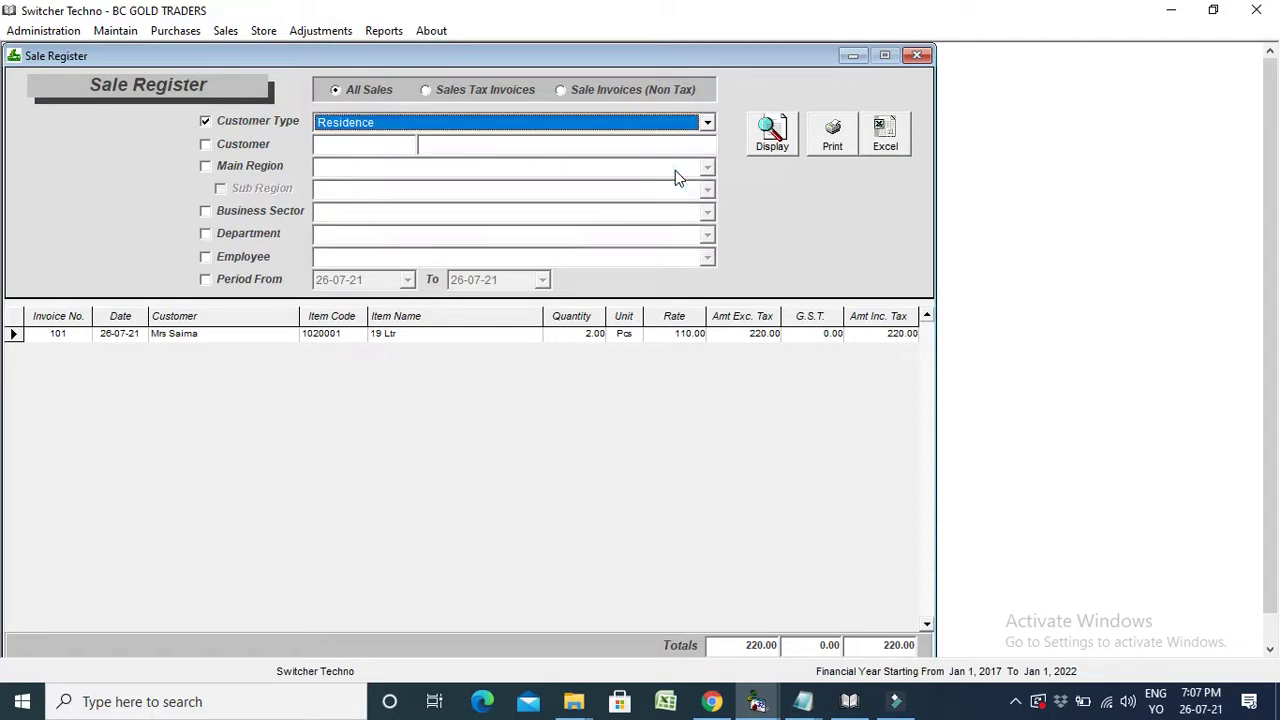
{"action": "left_click", "coordinate": [676, 125]}
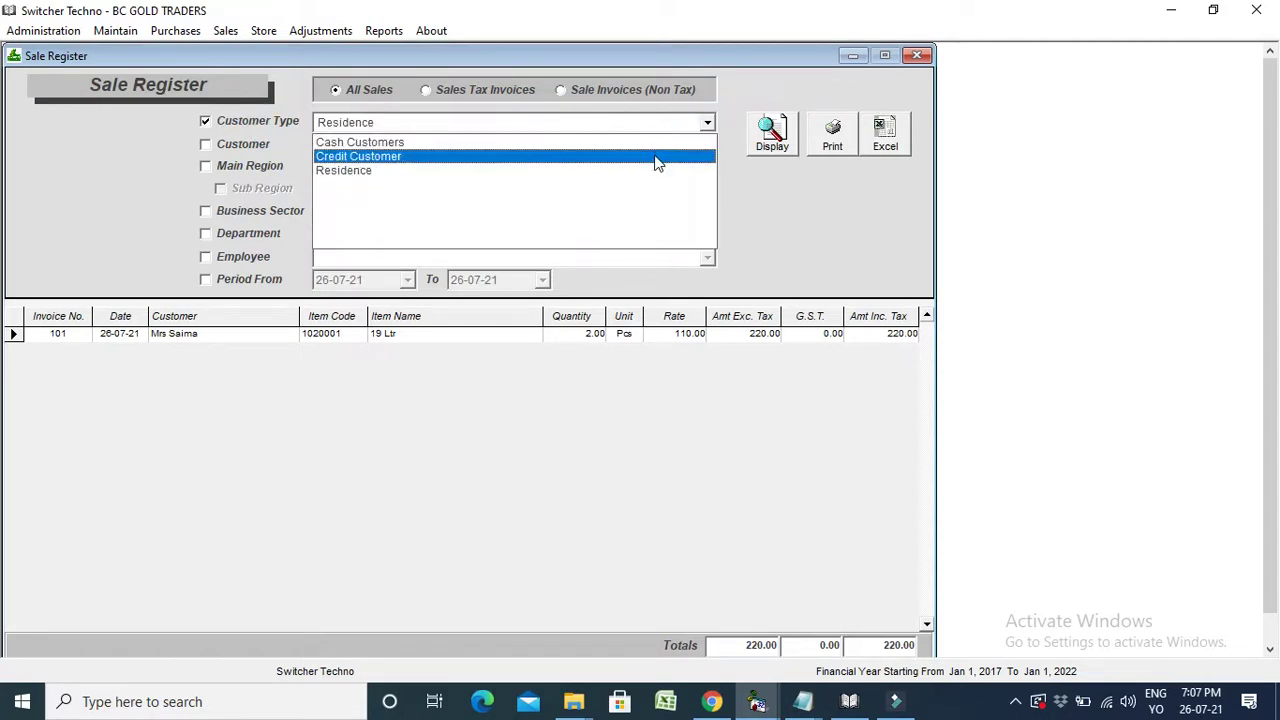
{"action": "left_click", "coordinate": [655, 157]}
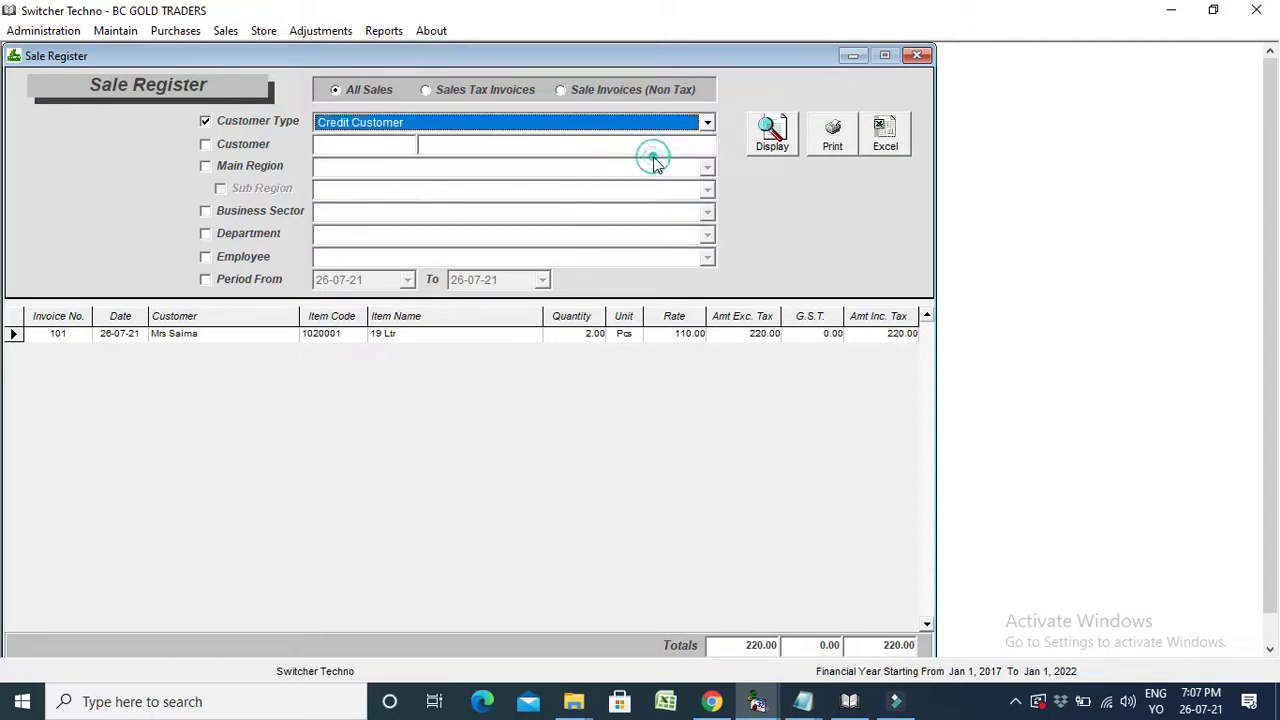
{"action": "left_click", "coordinate": [560, 124]}
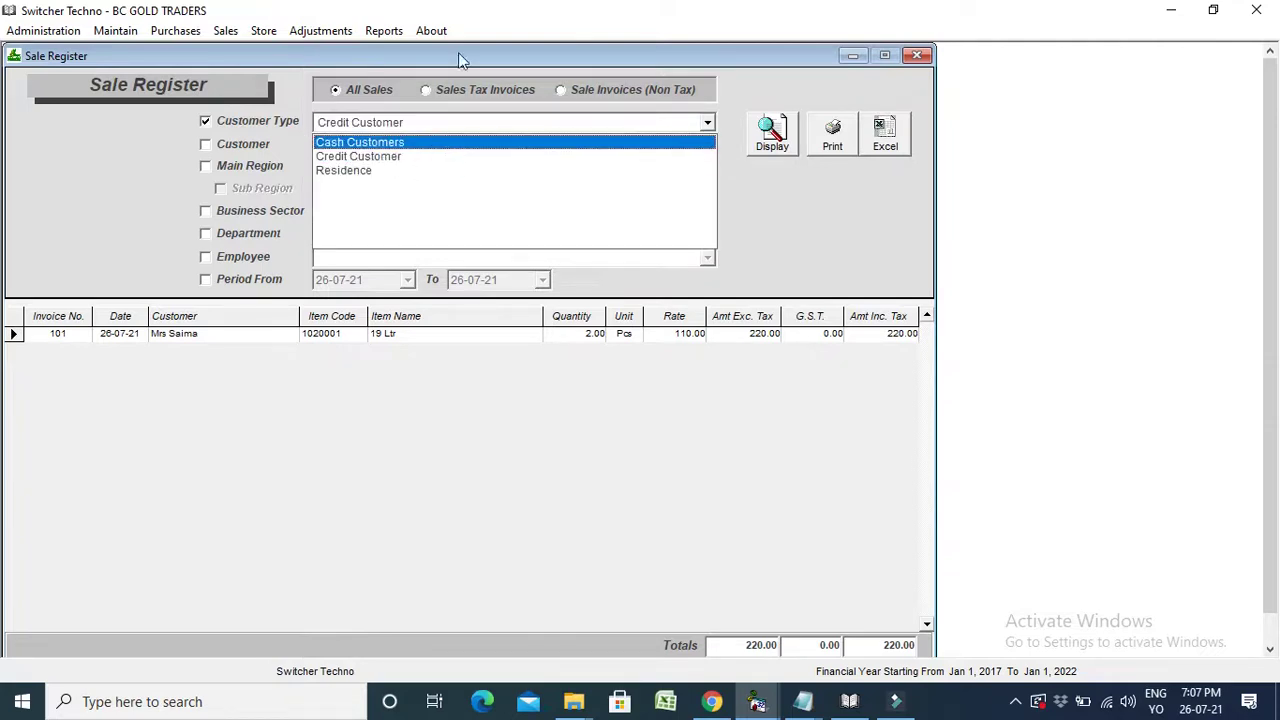
Step: Close the open report and Cash Receipts windows to return to the main menu with the daily report
{"action": "left_click", "coordinate": [918, 56]}
{"action": "left_click", "coordinate": [908, 56]}
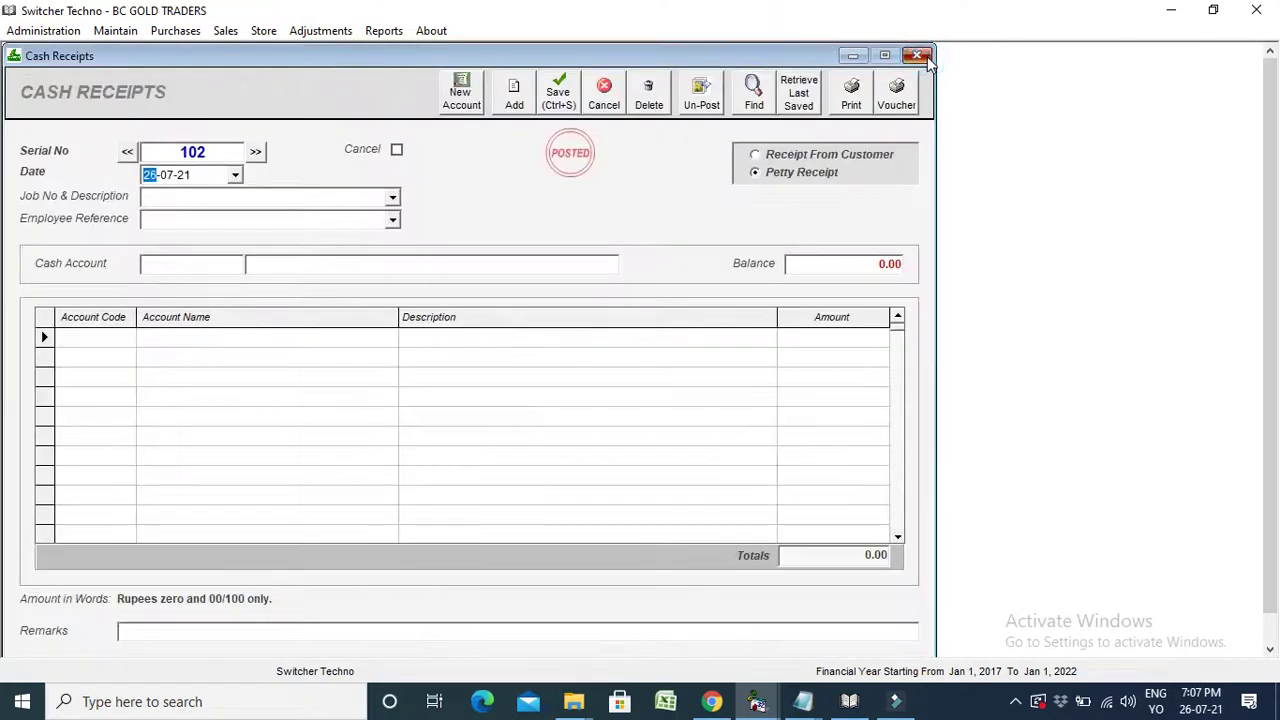
{"action": "left_click", "coordinate": [918, 56]}
{"action": "left_click", "coordinate": [918, 56]}
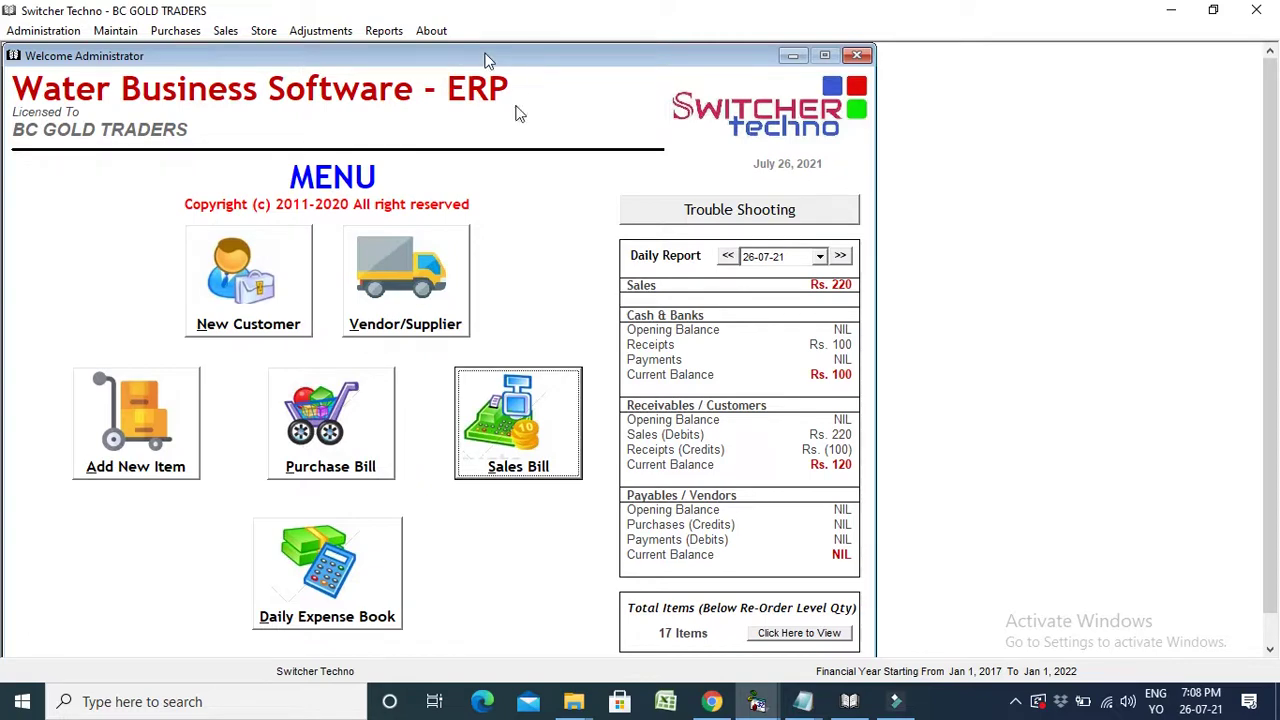
{"action": "left_click", "coordinate": [1015, 700]}
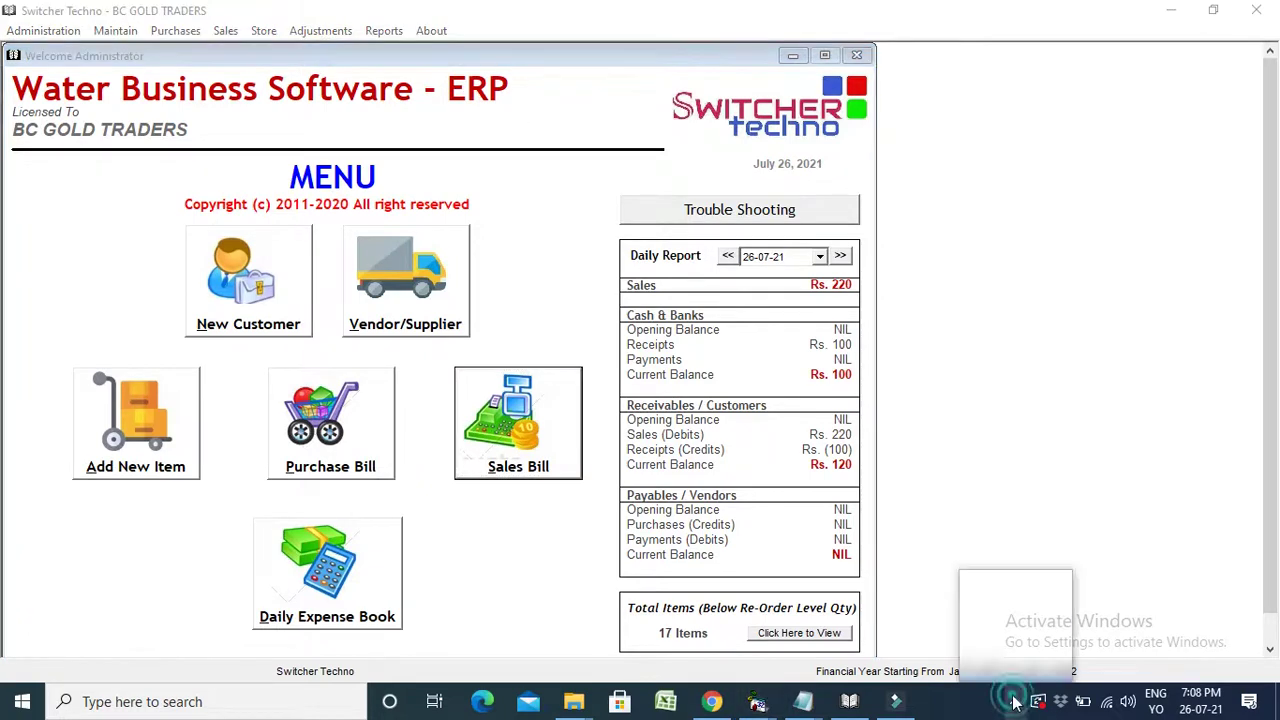